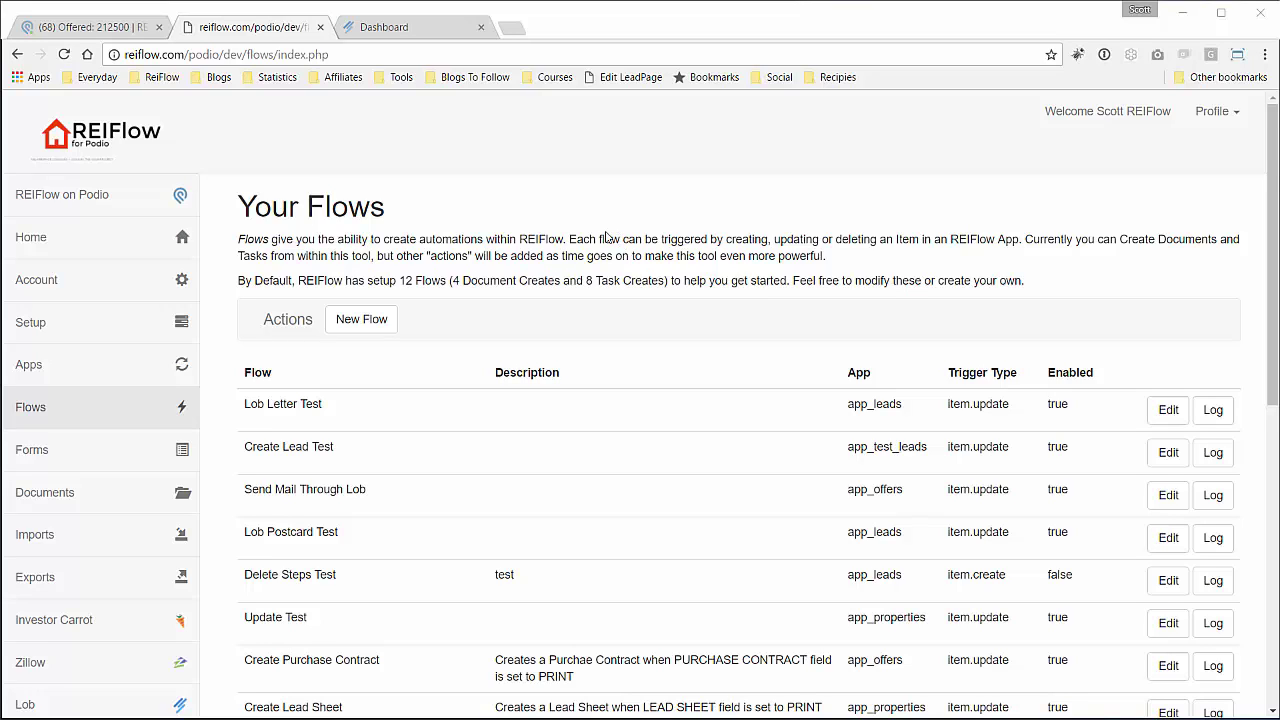
# Switch to the Podio tab showing the 'Offered: 212500' offer record.
pyautogui.click(105, 29)
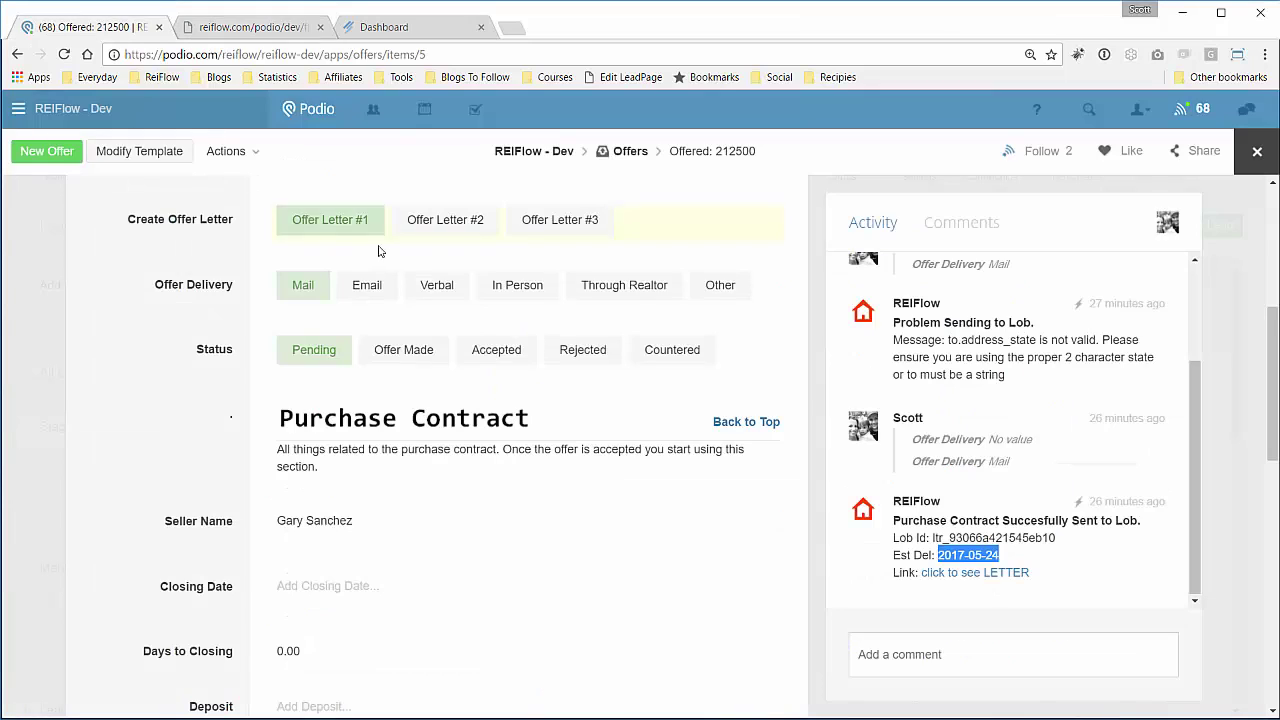
# Add 'Mail - Postcard' as the second Offer Delivery option, right after Mail, and save the Offers template.
pyautogui.click(170, 160)
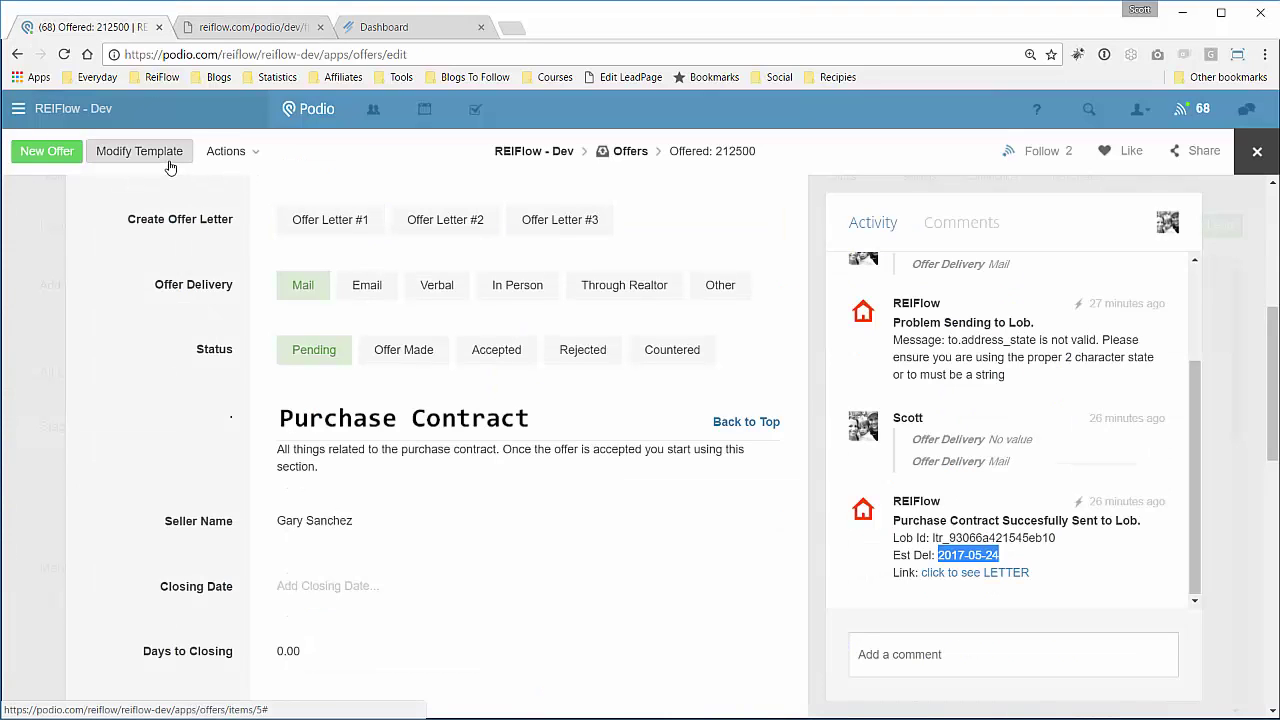
pyautogui.scroll(-2, 545, 435)
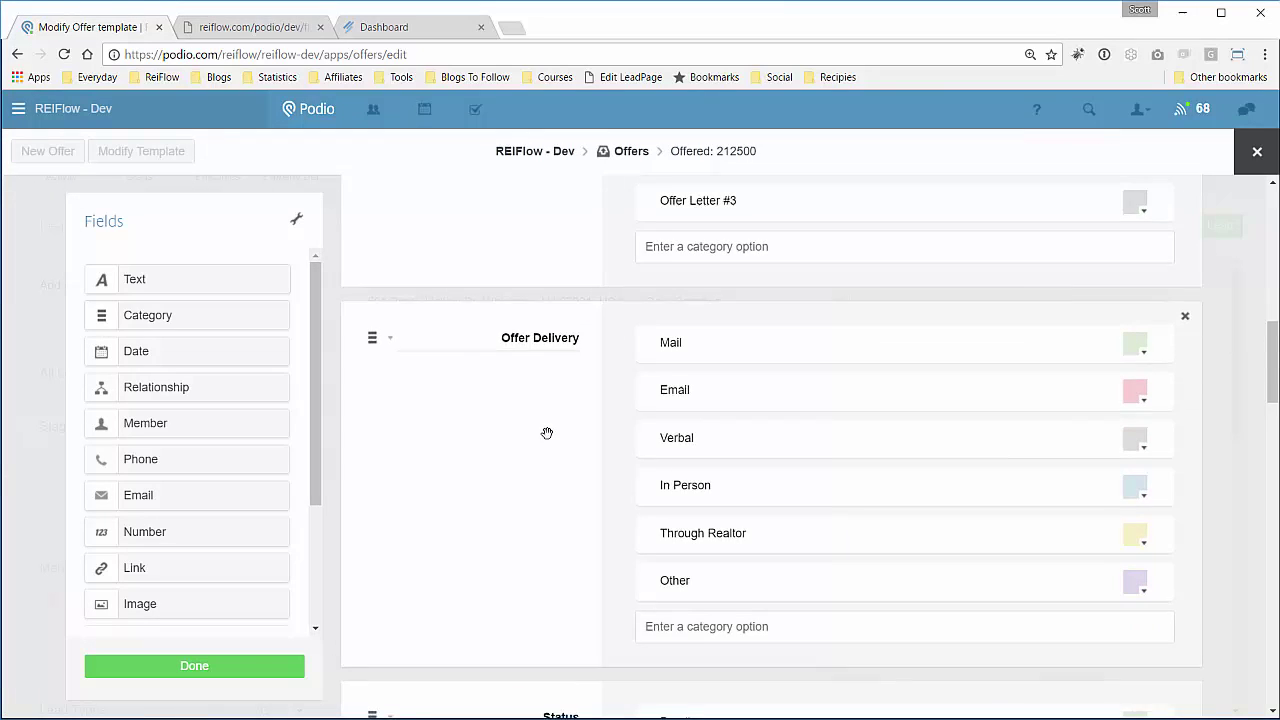
pyautogui.scroll(-2, 547, 433)
pyautogui.scroll(1, 547, 433)
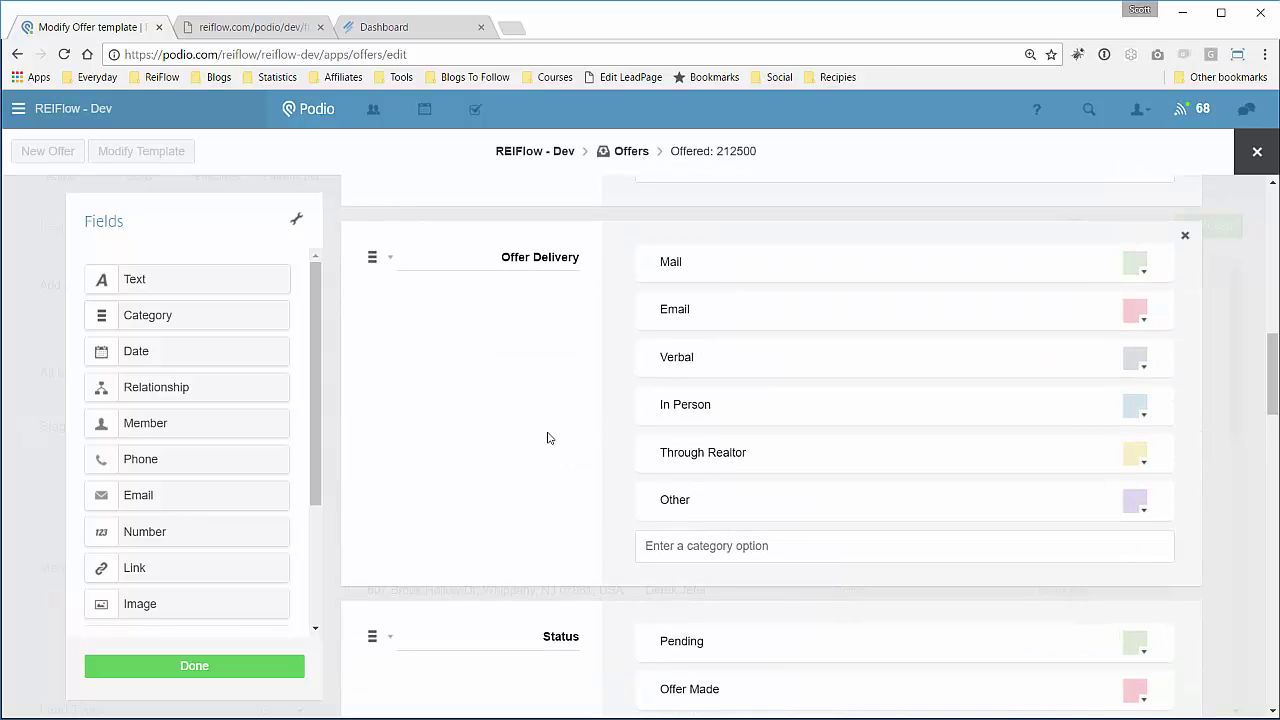
pyautogui.click(708, 540)
pyautogui.write('Mail - Postcard')
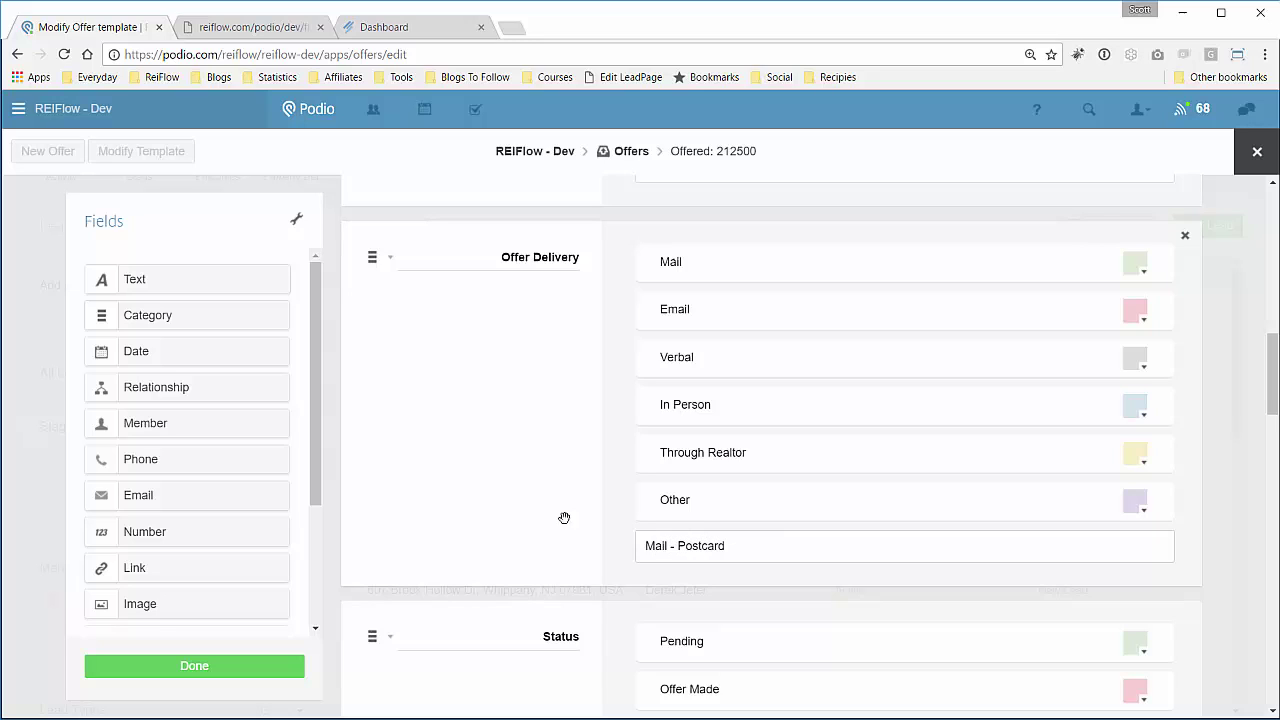
pyautogui.press('Return')
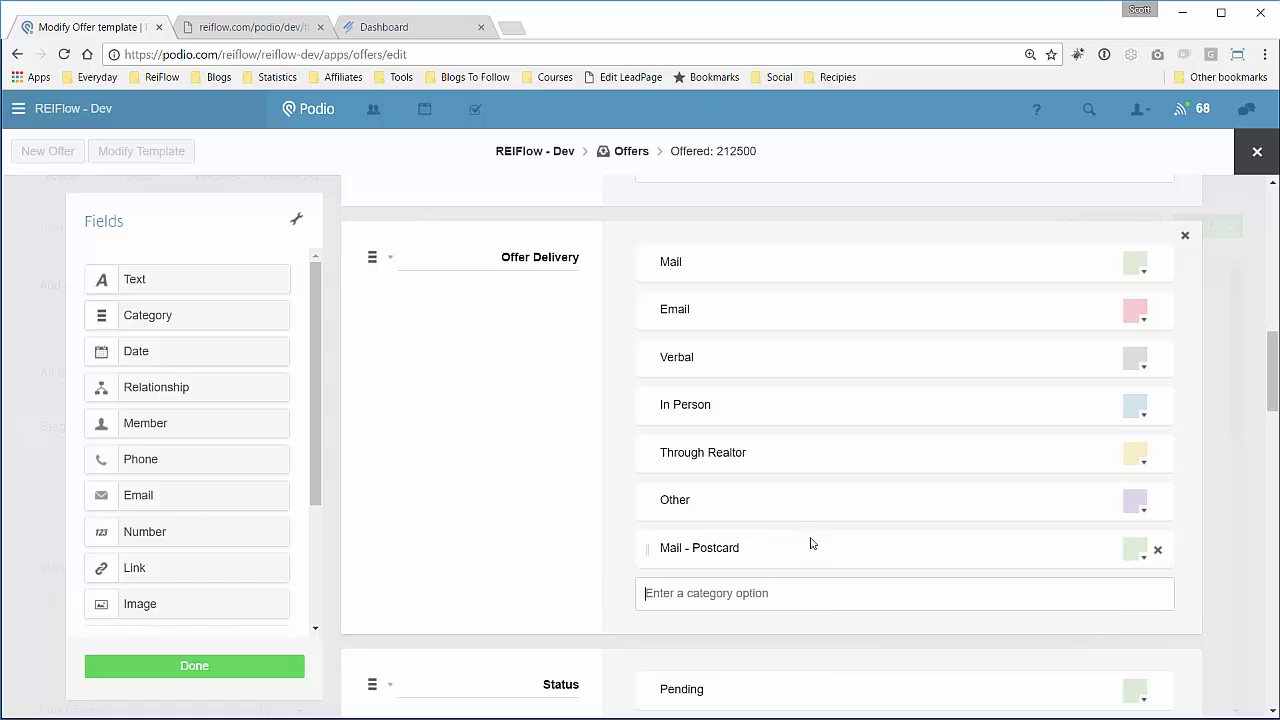
pyautogui.moveTo(646, 550); pyautogui.dragTo(645, 316)
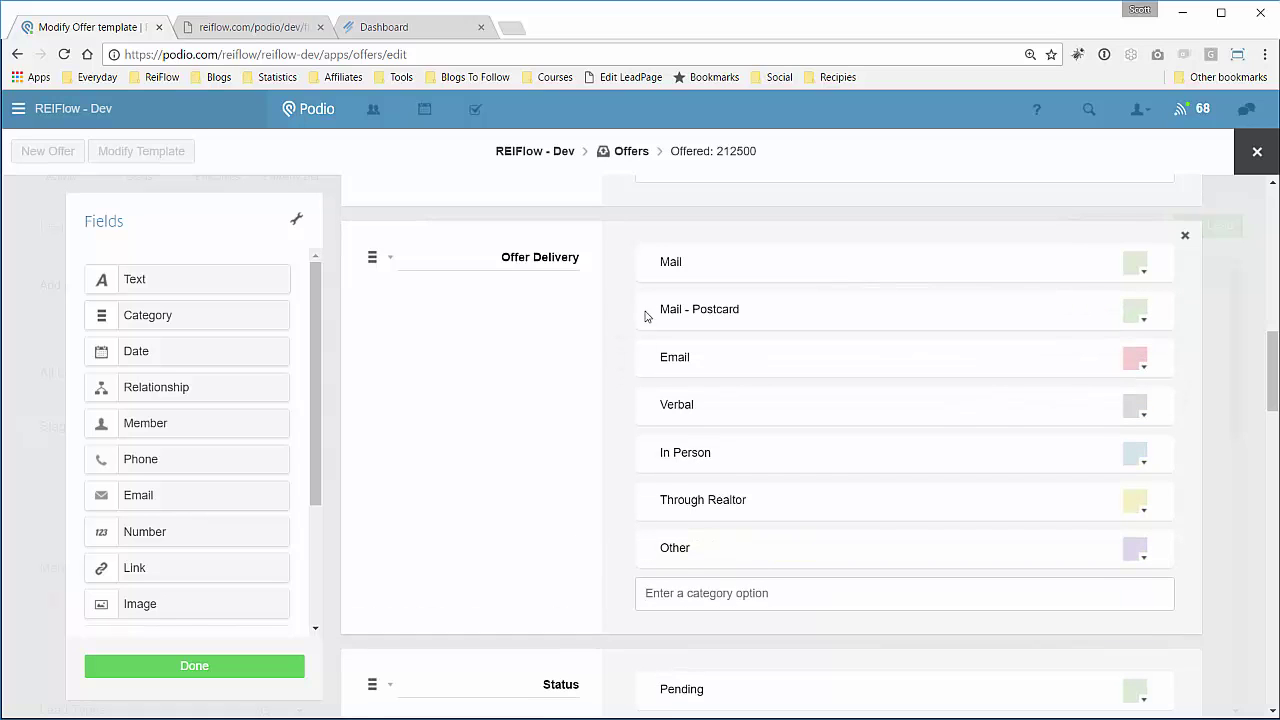
pyautogui.click(204, 668)
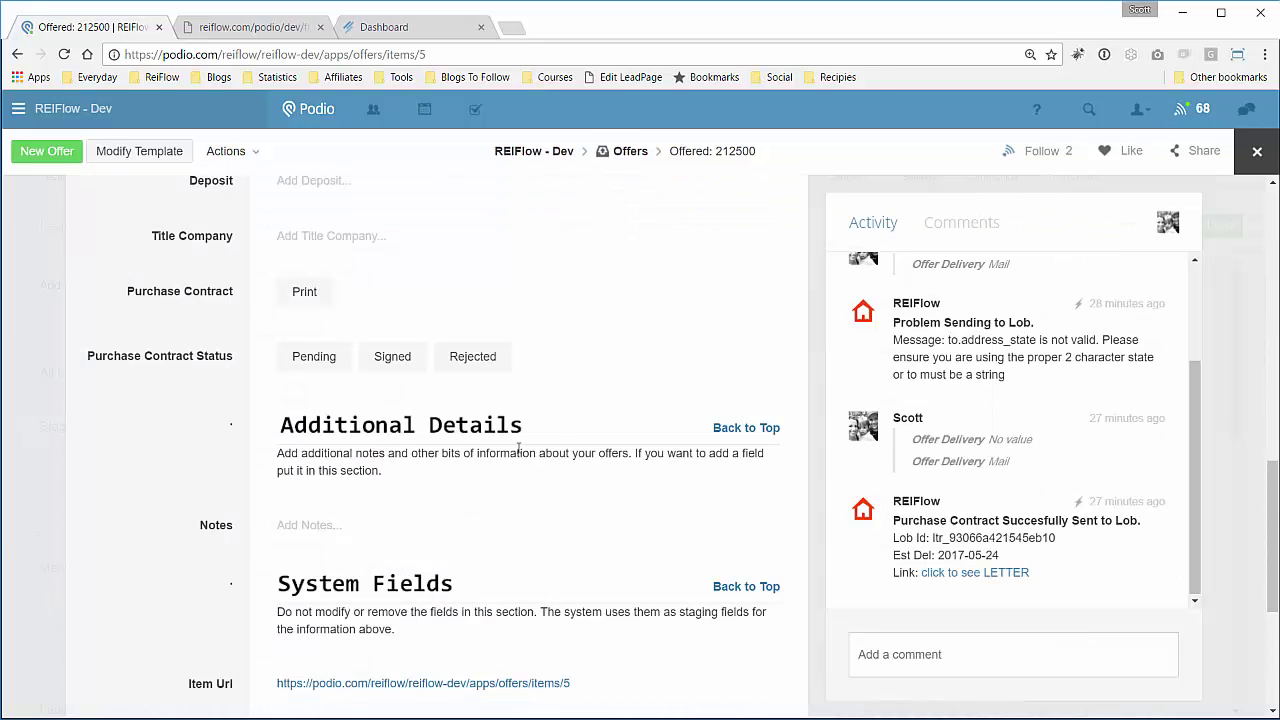
# Confirm Offer Delivery now lists Mail - Postcard, then return to the REIFlow Flows tab.
pyautogui.scroll(-3, 520, 437)
pyautogui.scroll(7, 520, 437)
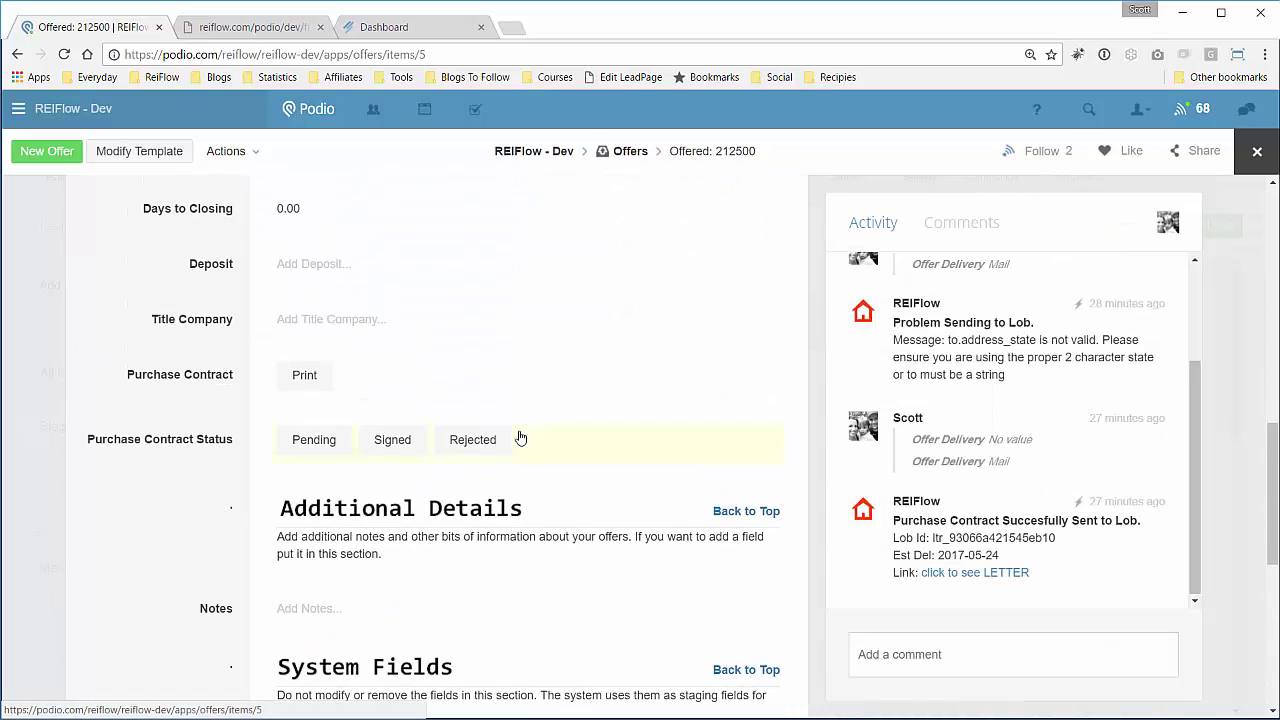
pyautogui.scroll(5, 520, 437)
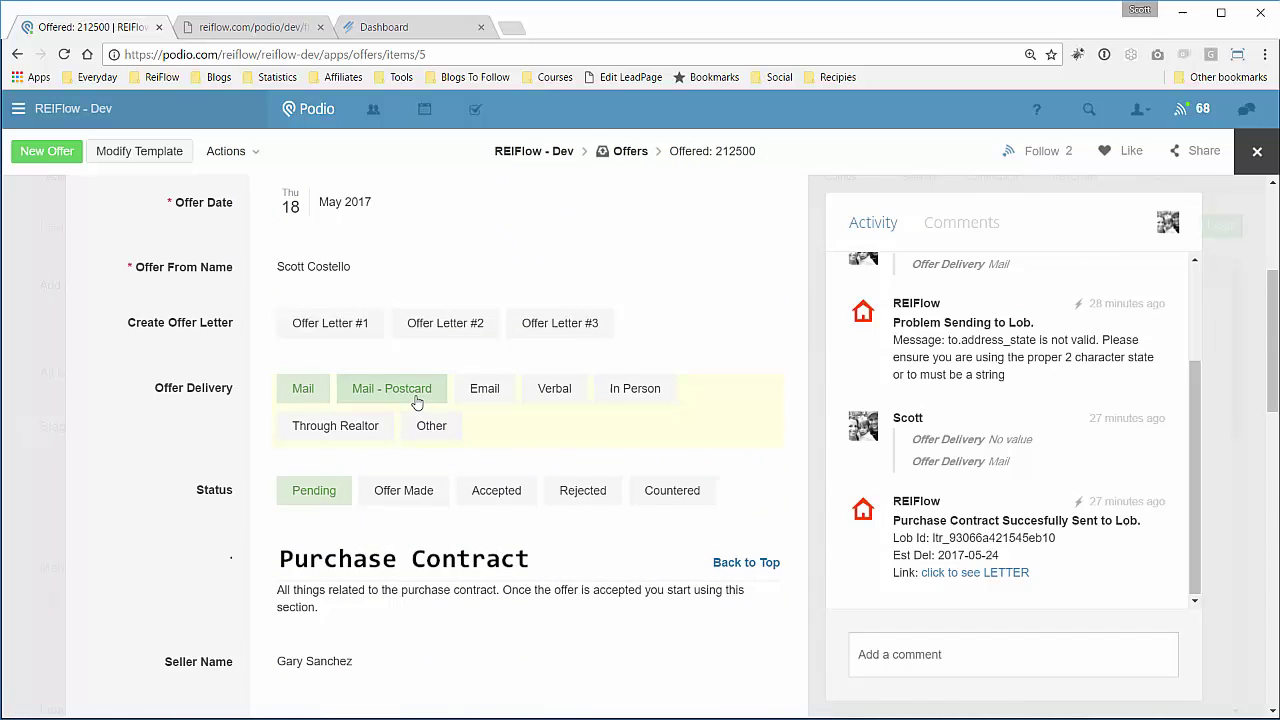
pyautogui.click(245, 27)
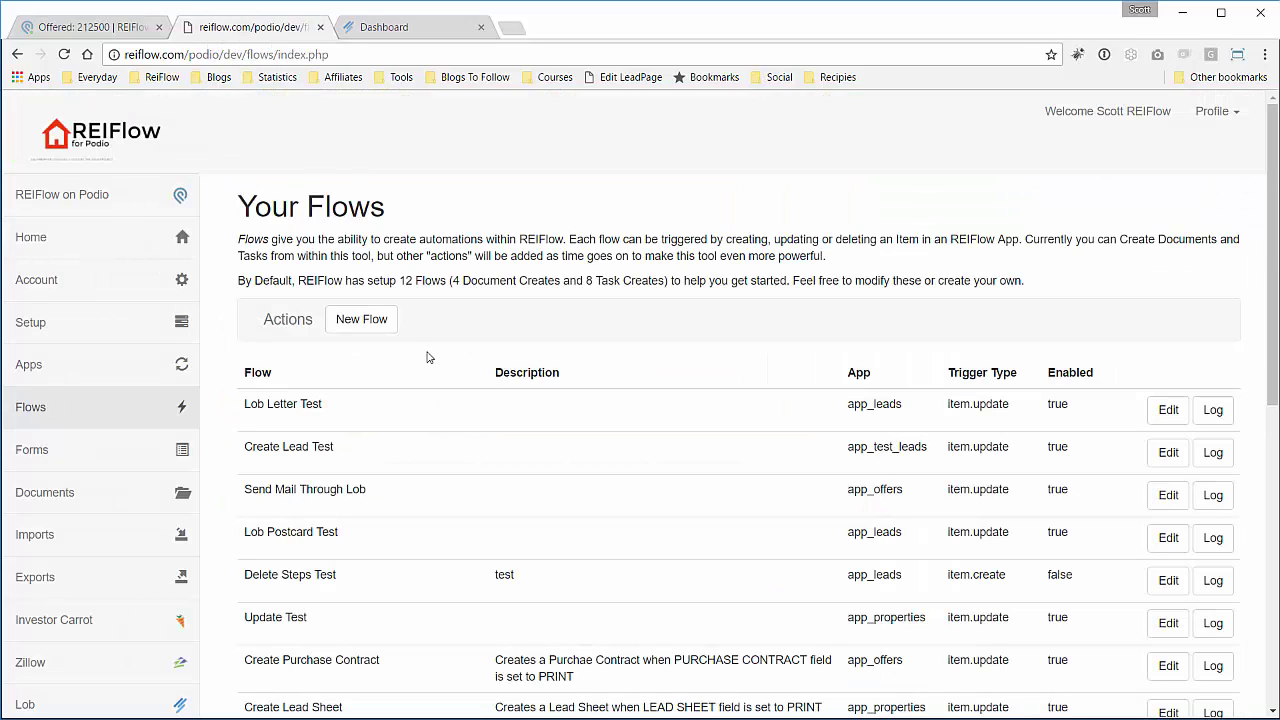
# Refresh REIFlow's Podio apps and fields on the Apps page, then go back to Flows.
pyautogui.click(34, 370)
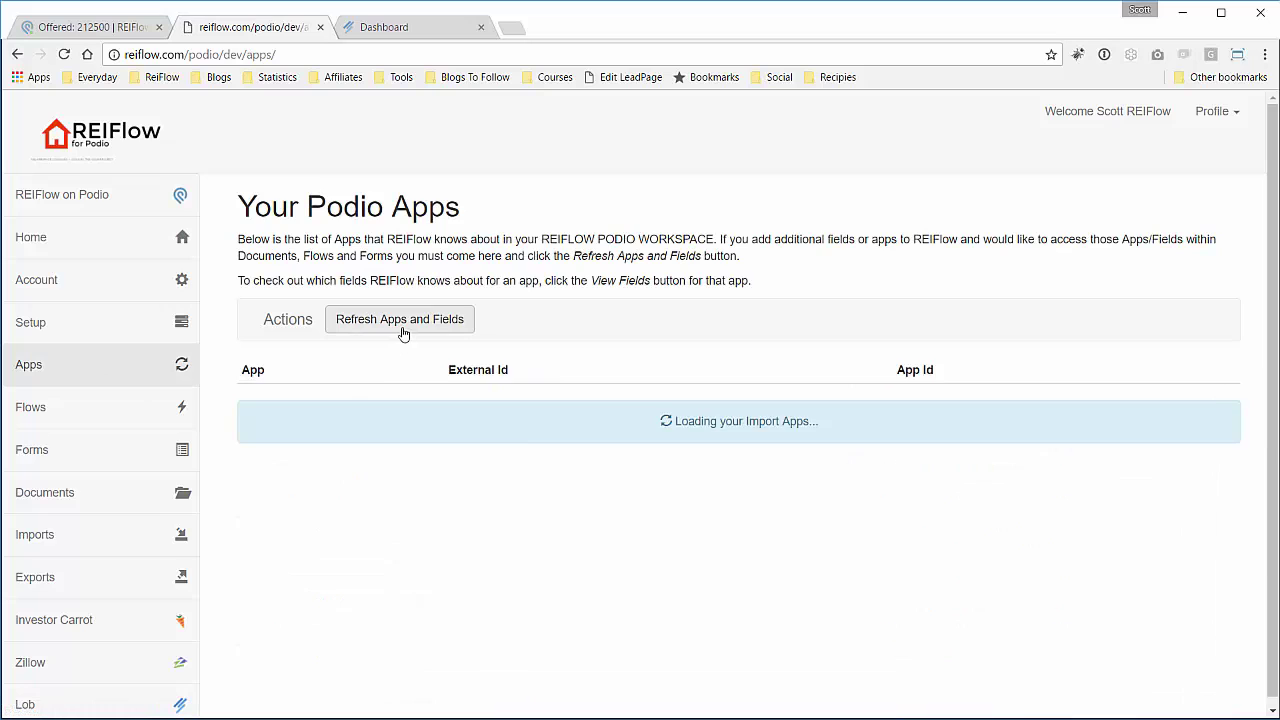
pyautogui.click(404, 320)
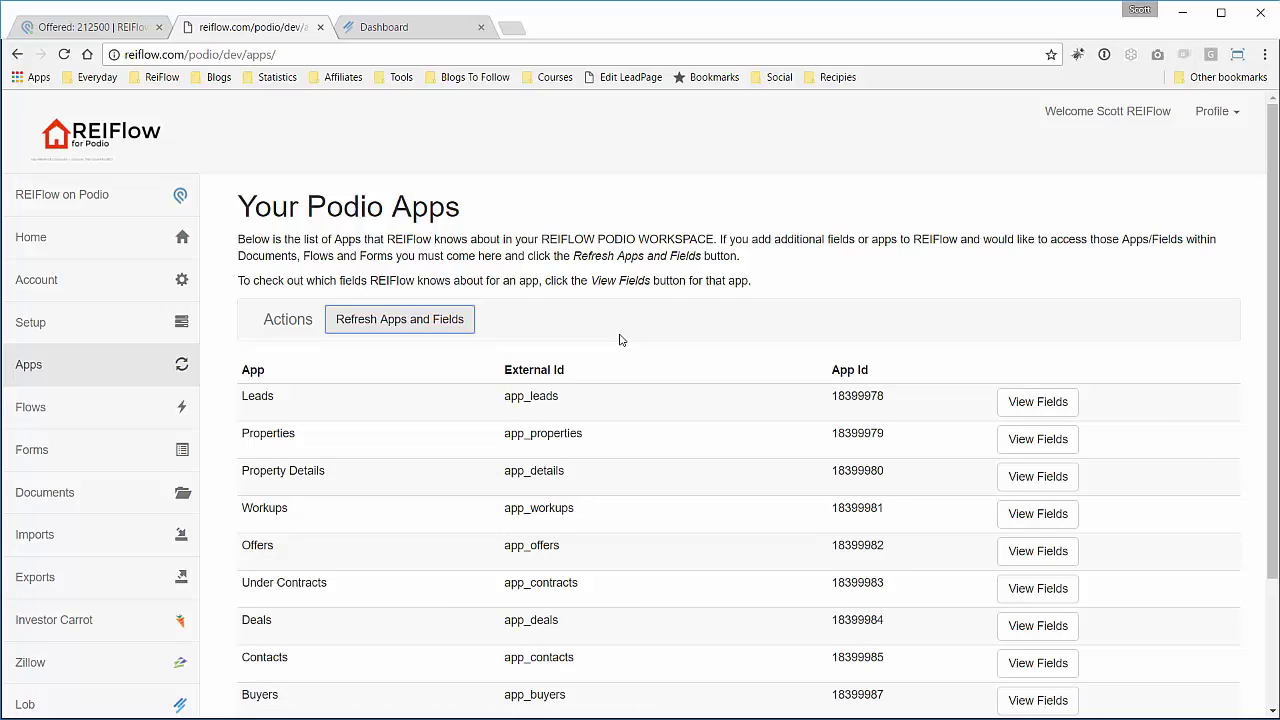
pyautogui.click(30, 407)
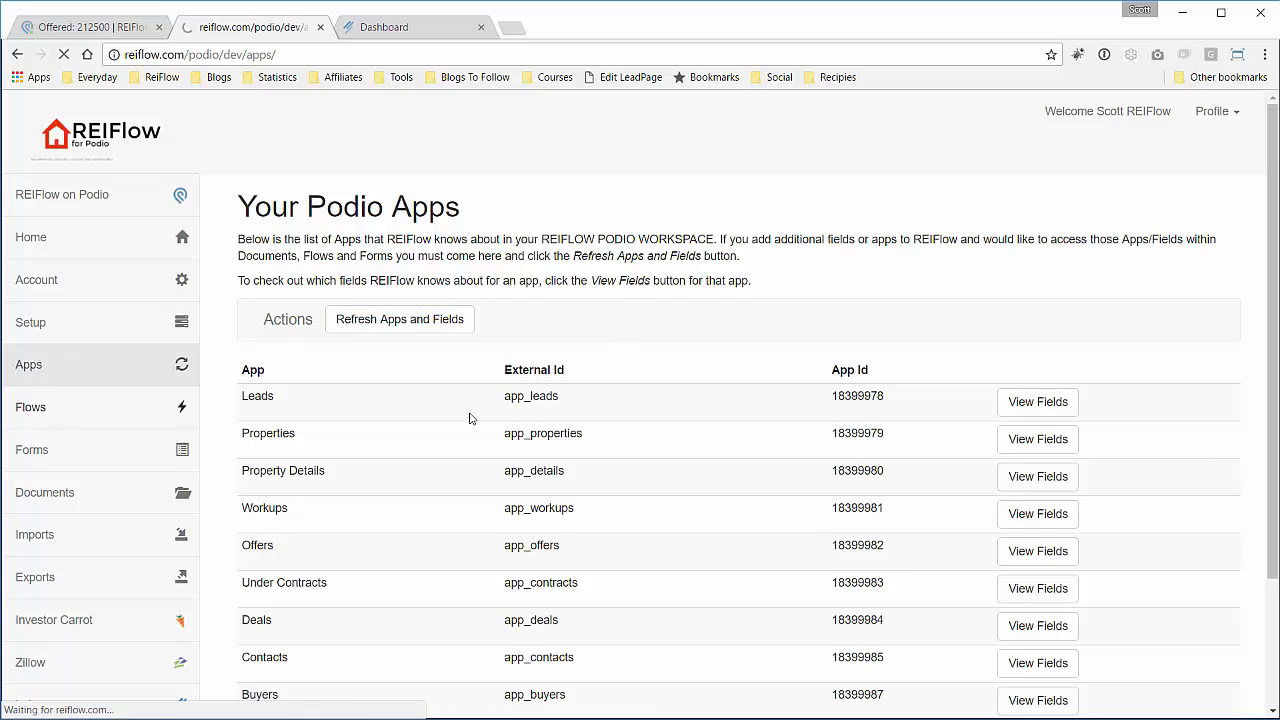
# Create an enabled flow 'Send Postcard using Lob' on app_offers, triggered by item.update.
pyautogui.click(360, 322)
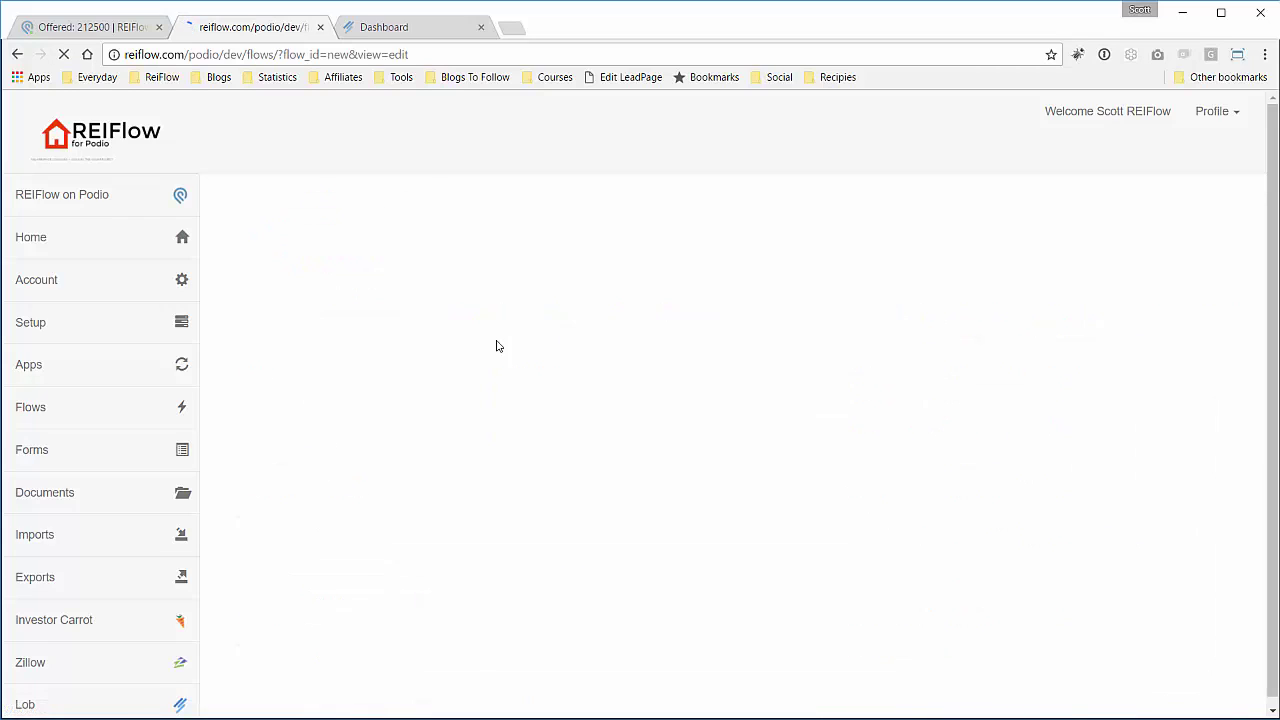
pyautogui.click(502, 337)
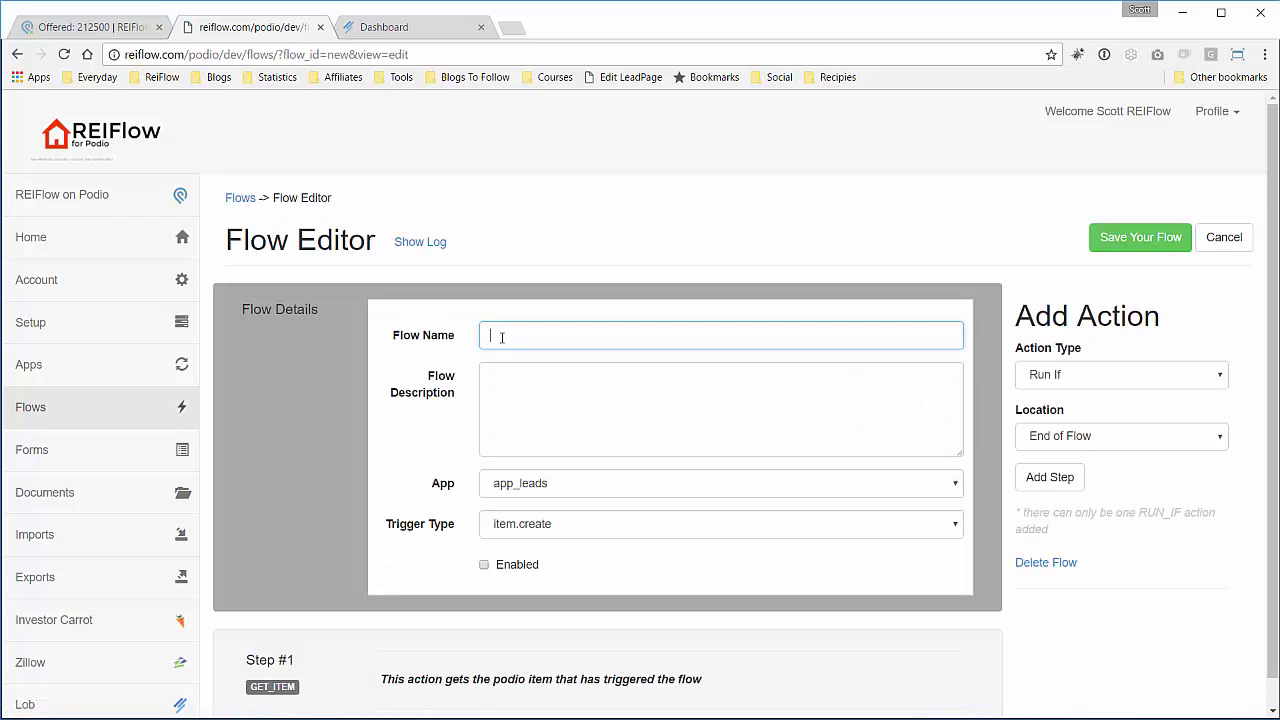
pyautogui.write('Send Postcard using Lob')
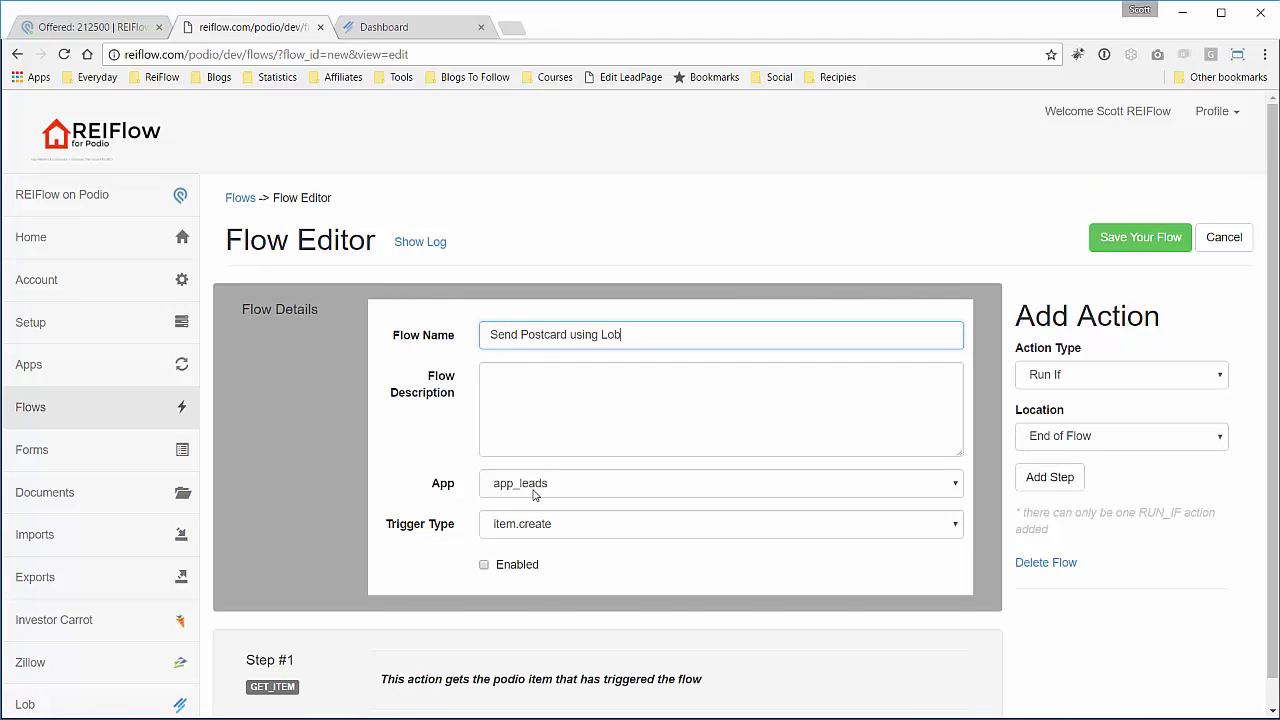
pyautogui.click(534, 494)
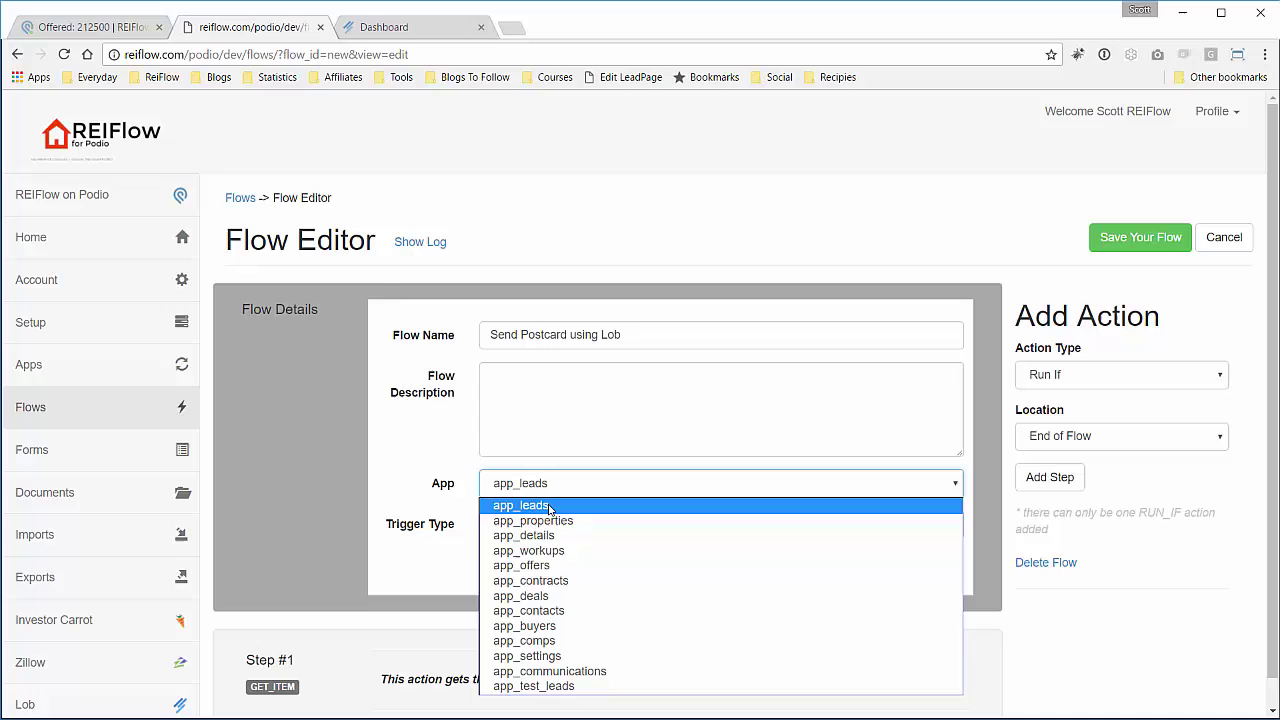
pyautogui.click(563, 566)
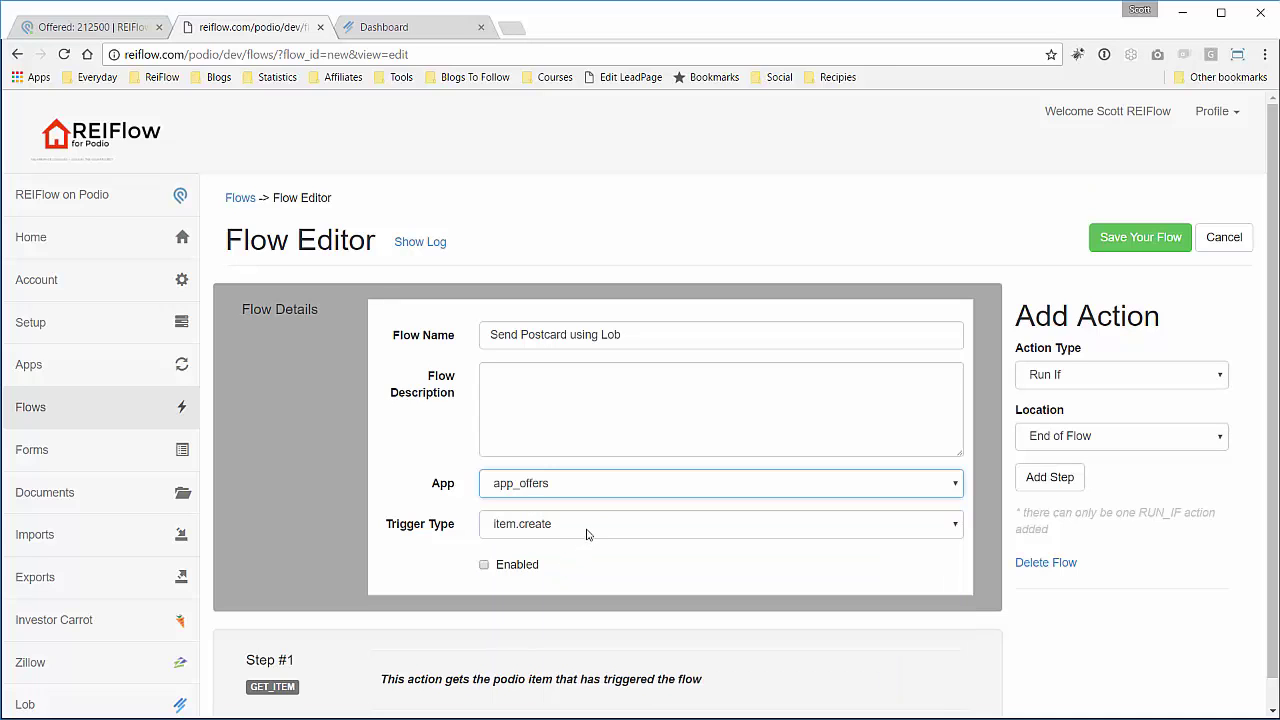
pyautogui.click(588, 528)
pyautogui.click(580, 560)
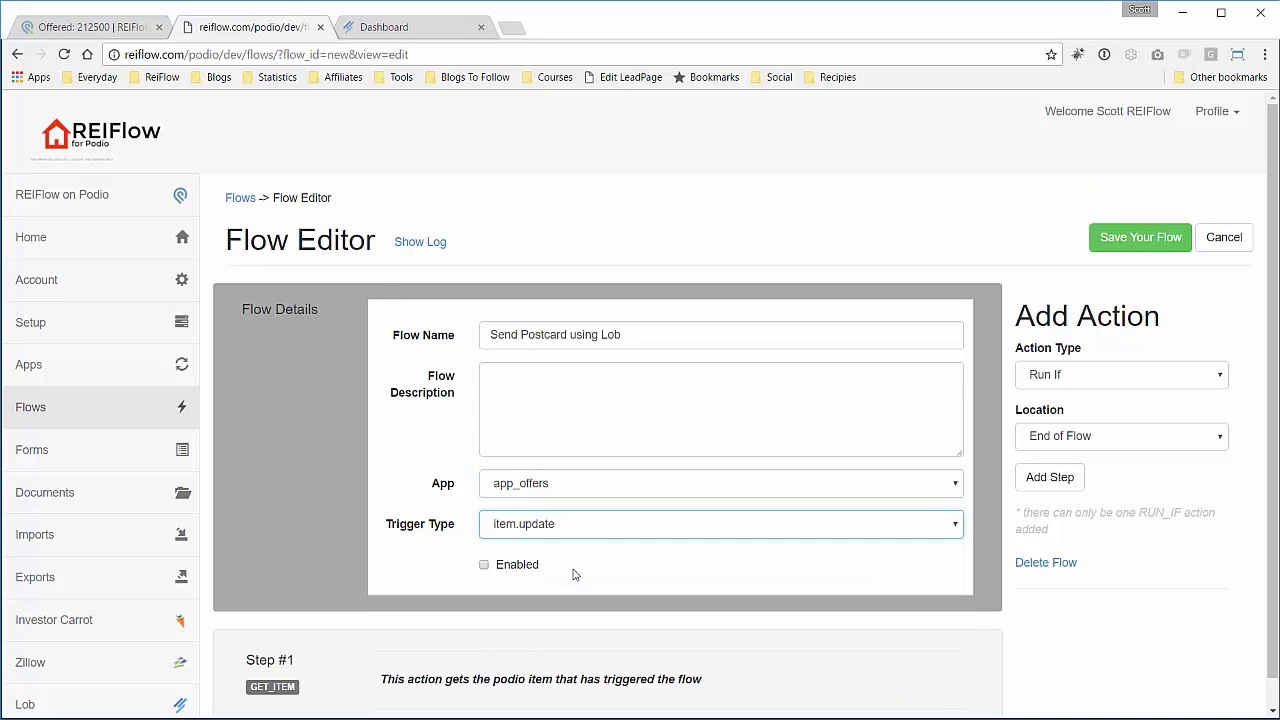
pyautogui.click(528, 566)
pyautogui.scroll(-1, 1090, 557)
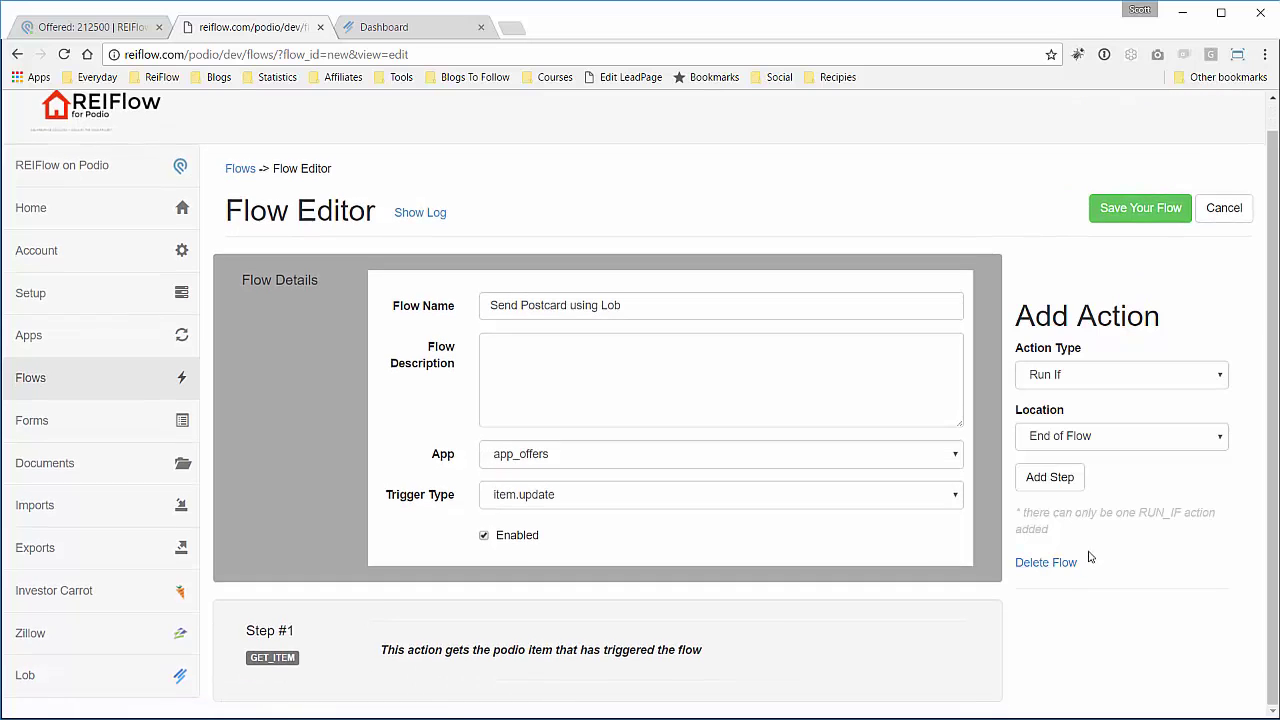
# Add a RUN_IF step that checks the offer-delivery field.
pyautogui.click(1050, 476)
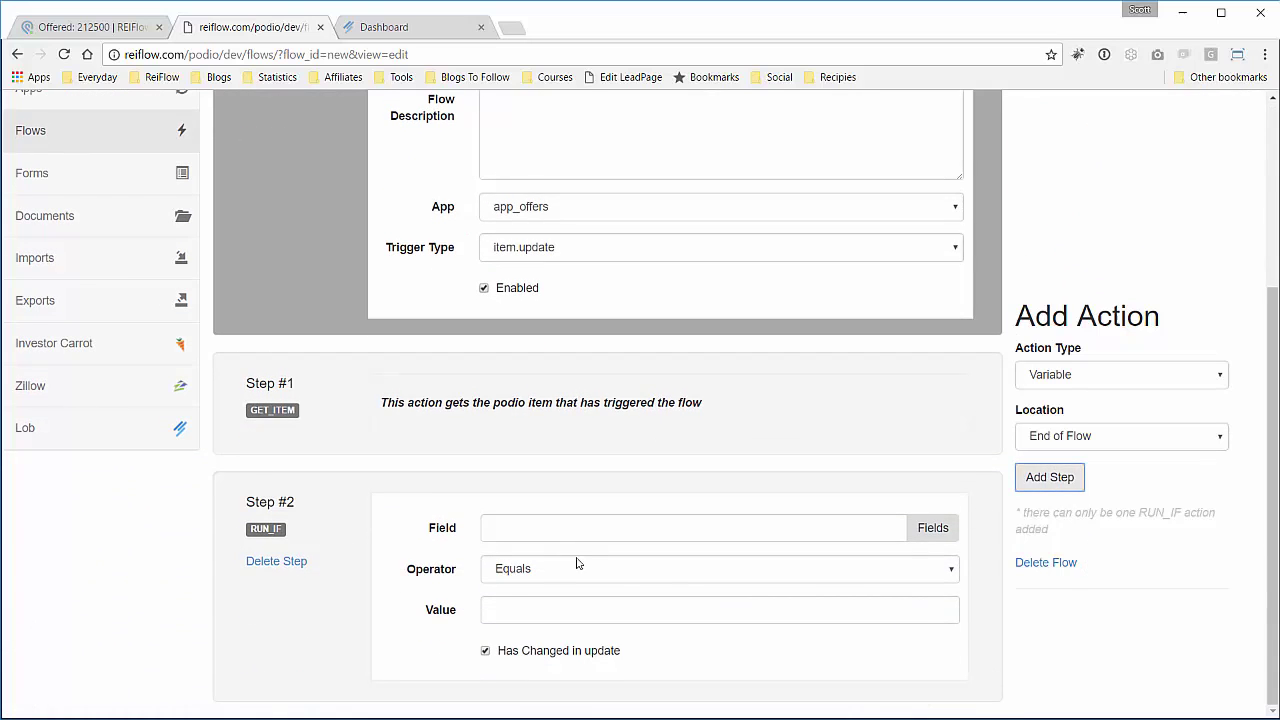
pyautogui.click(935, 529)
pyautogui.scroll(-1, 724, 553)
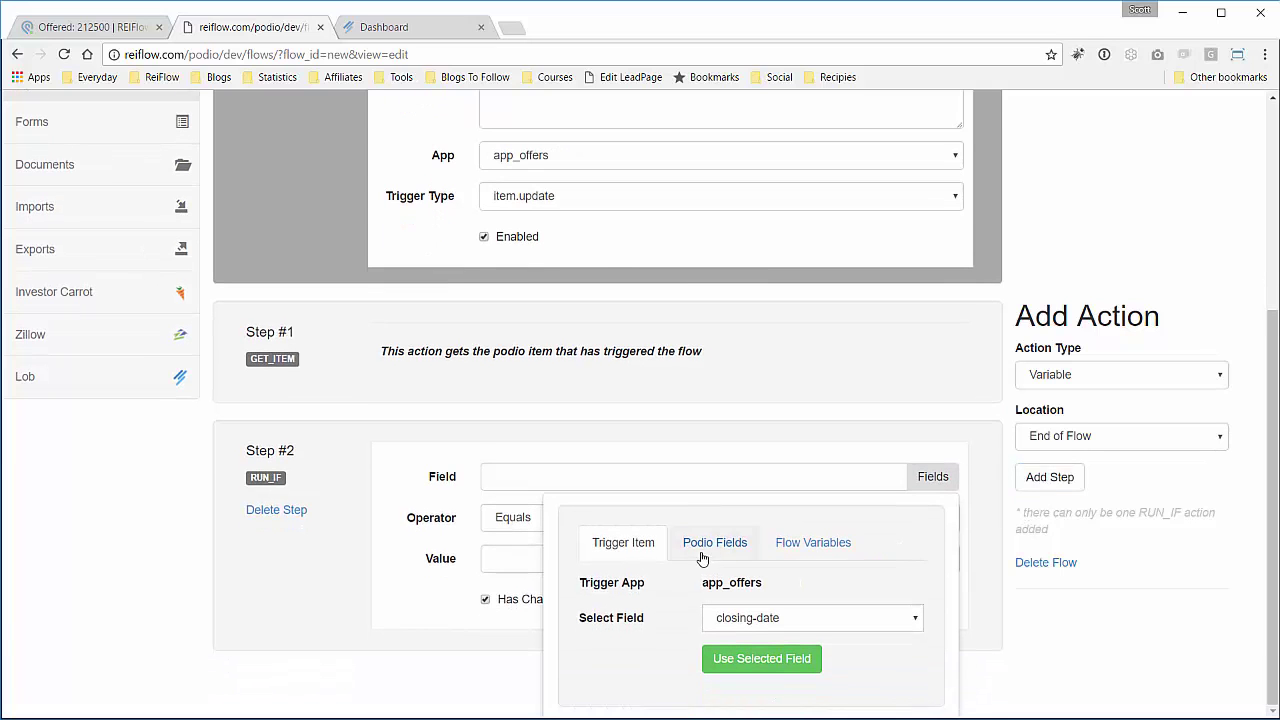
pyautogui.click(757, 614)
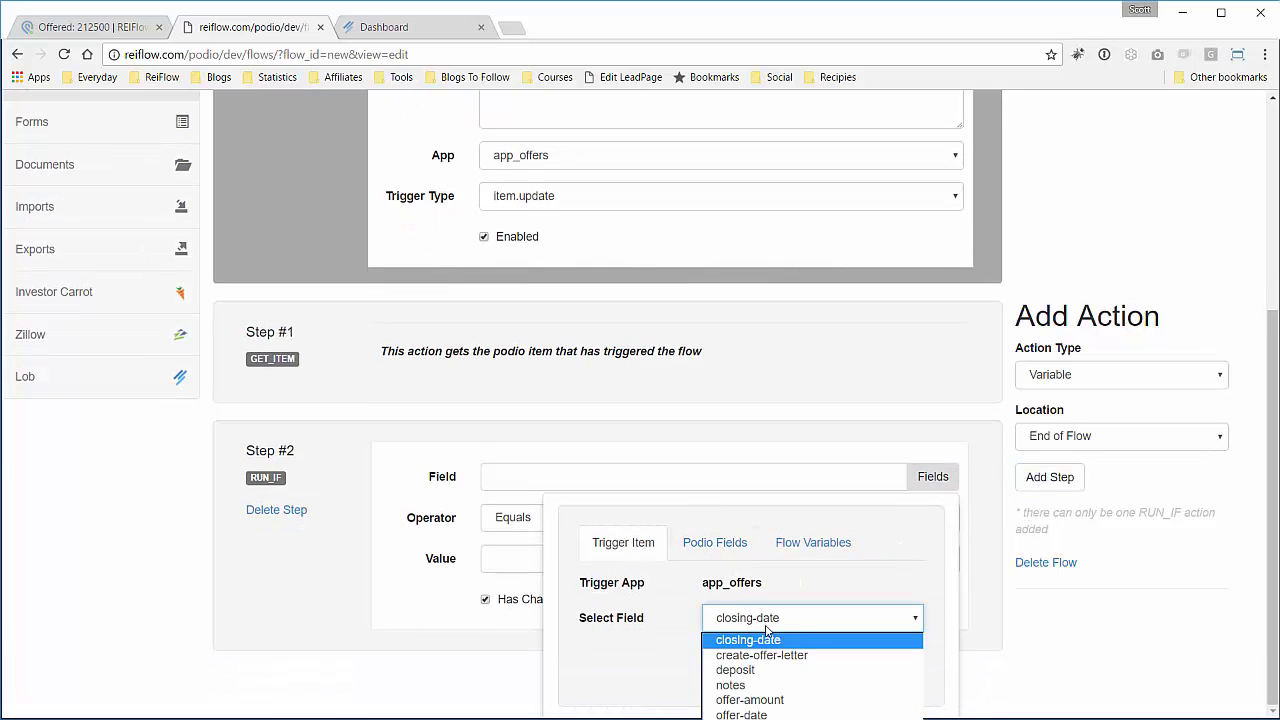
pyautogui.click(770, 714)
pyautogui.click(761, 664)
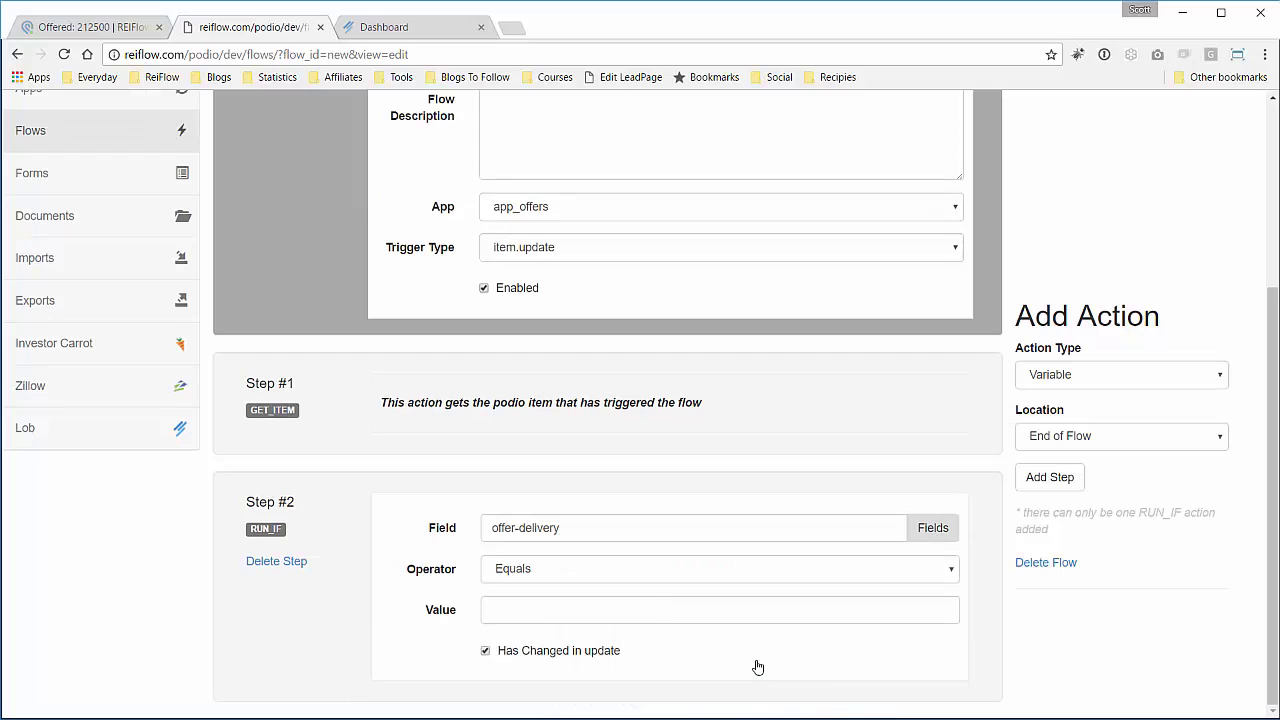
pyautogui.click(651, 610)
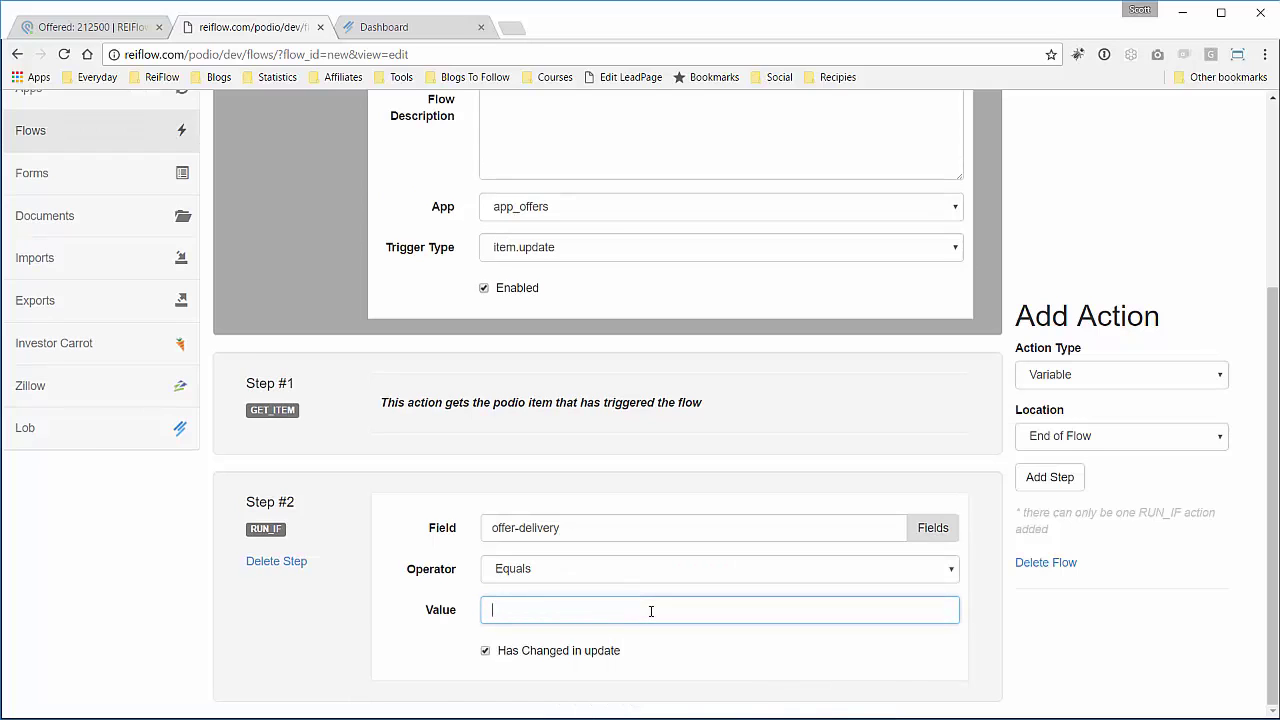
# Set the condition to Equals 'Mail - Postcard', verifying the wording on the Podio offer.
pyautogui.write('Mail - c')
pyautogui.press('BackSpace')
pyautogui.write('Postcard')
pyautogui.click(47, 24)
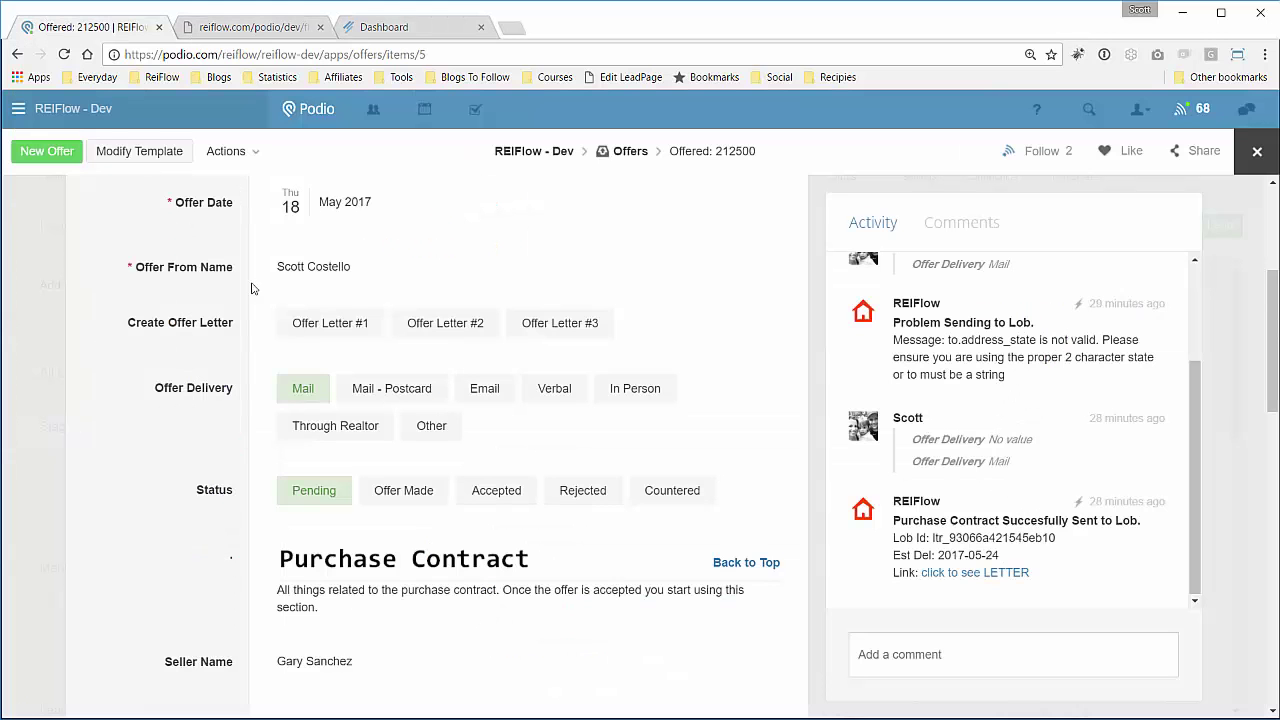
pyautogui.click(367, 405)
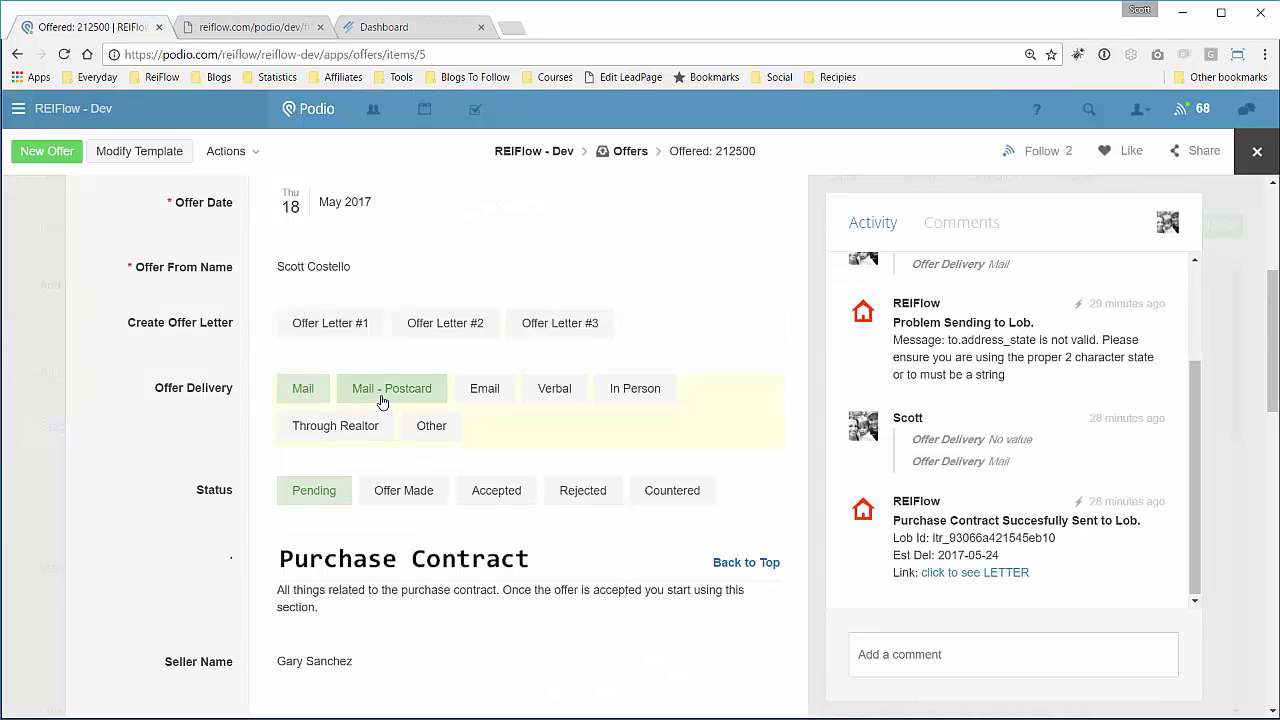
pyautogui.click(250, 27)
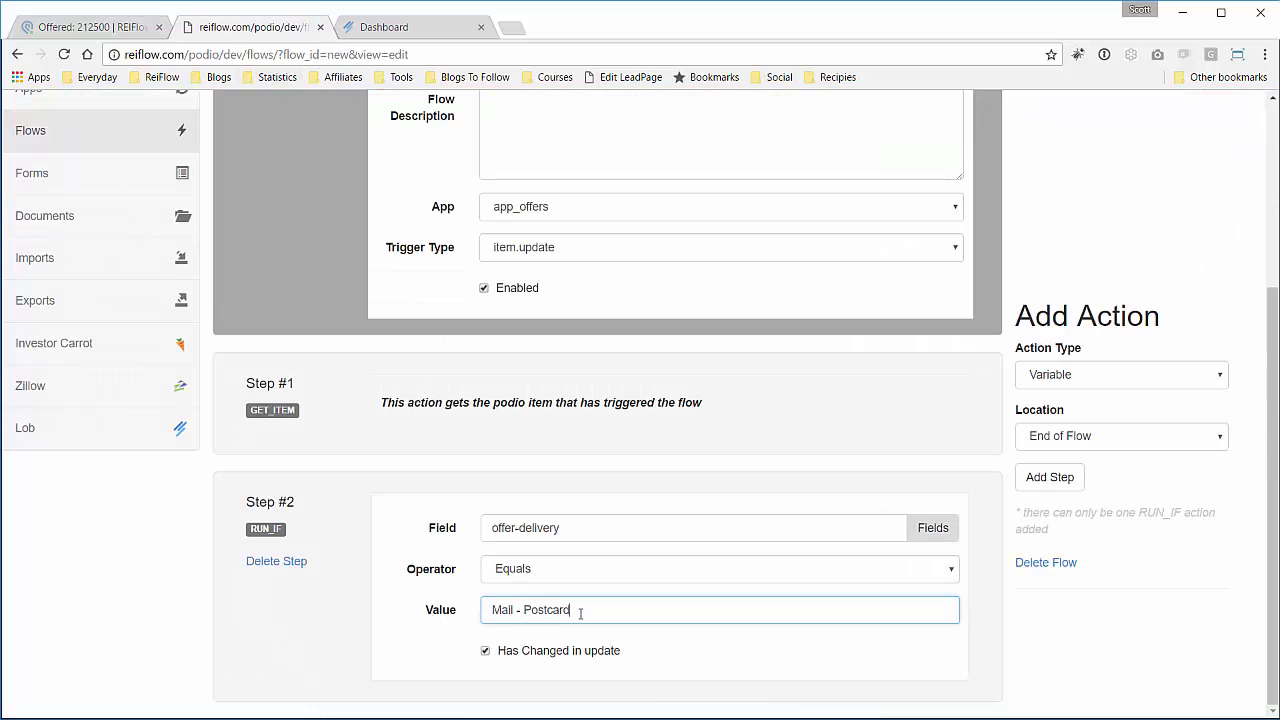
pyautogui.click(414, 610)
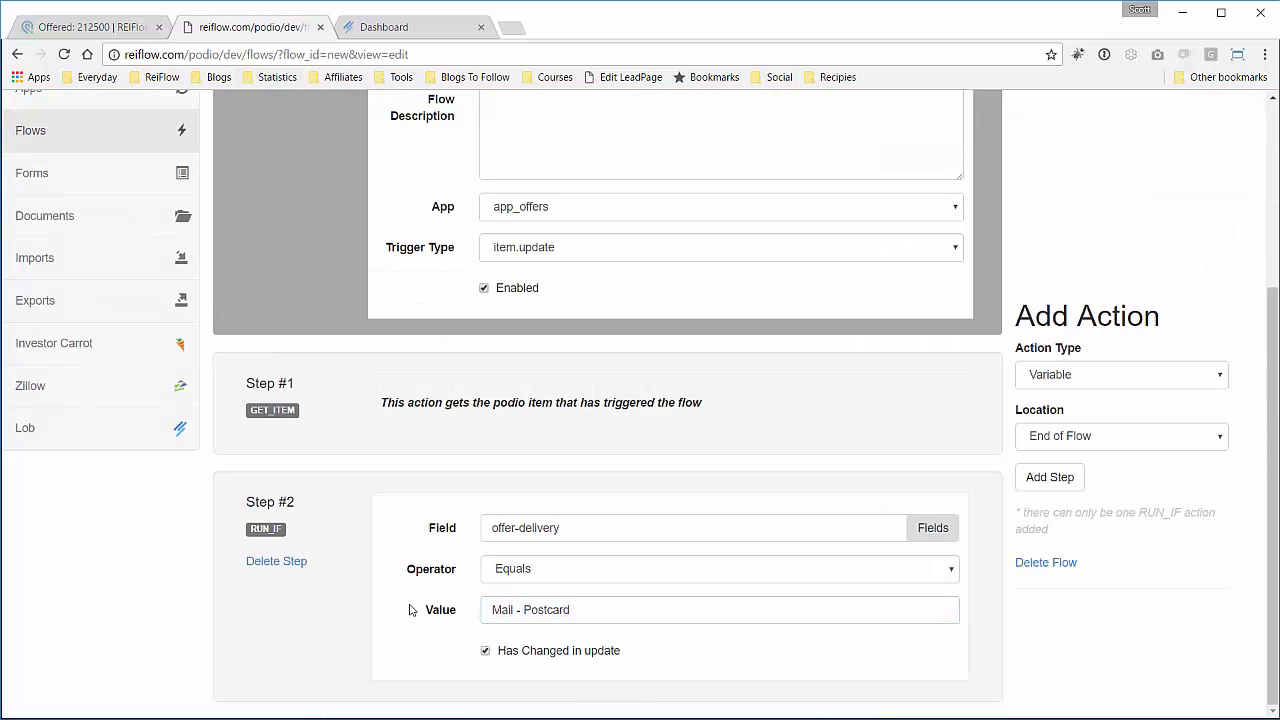
pyautogui.click(1045, 378)
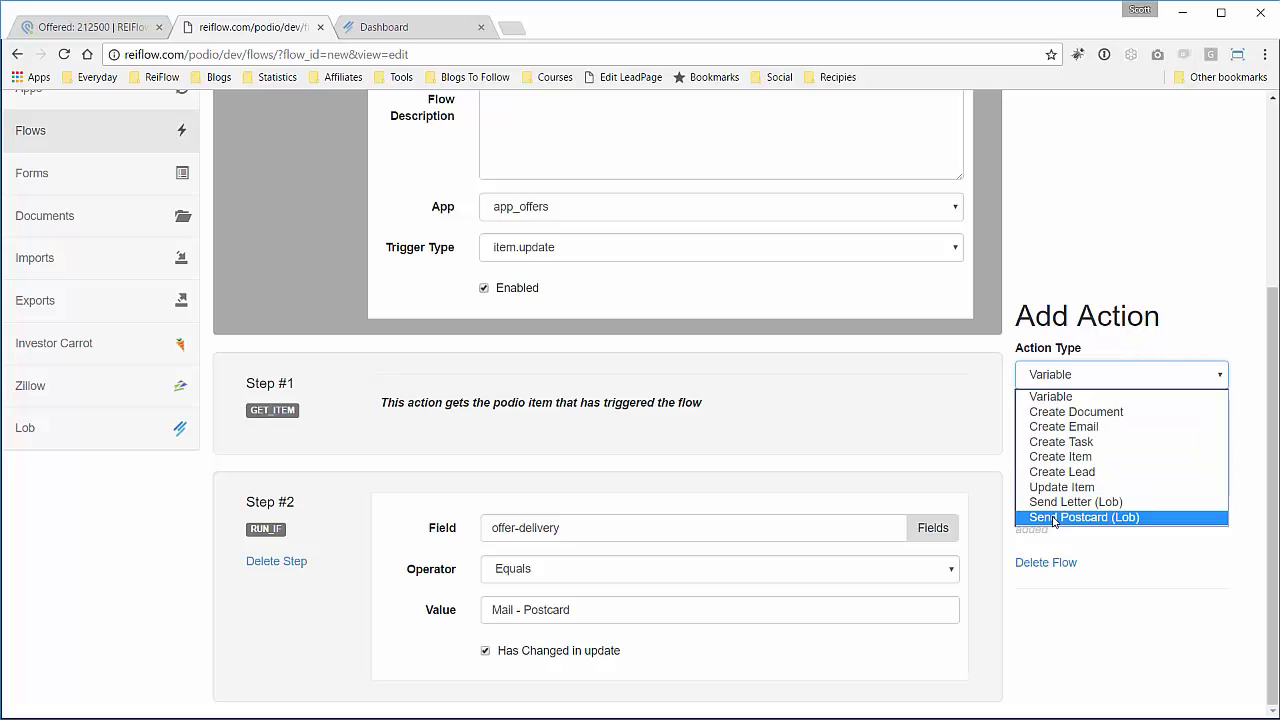
# Add a Send Postcard (Lob) step as Step #3 of the flow.
pyautogui.click(1053, 518)
pyautogui.click(1057, 483)
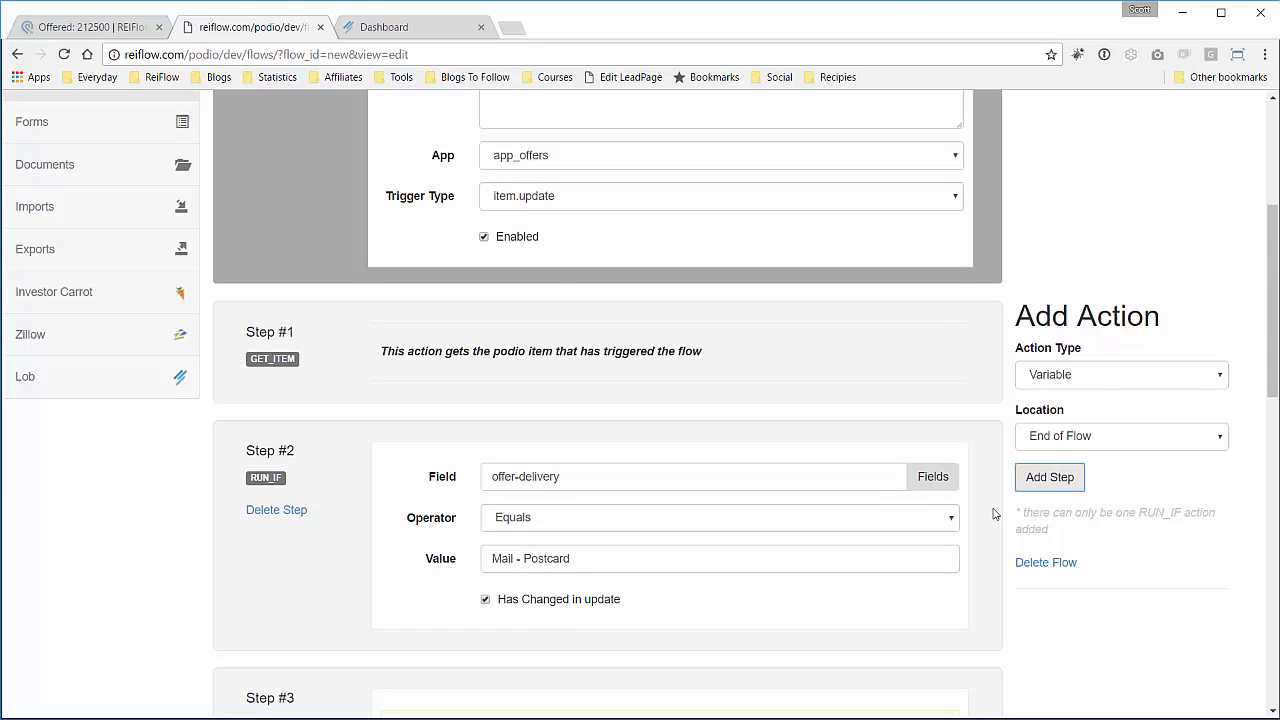
pyautogui.scroll(-5, 994, 514)
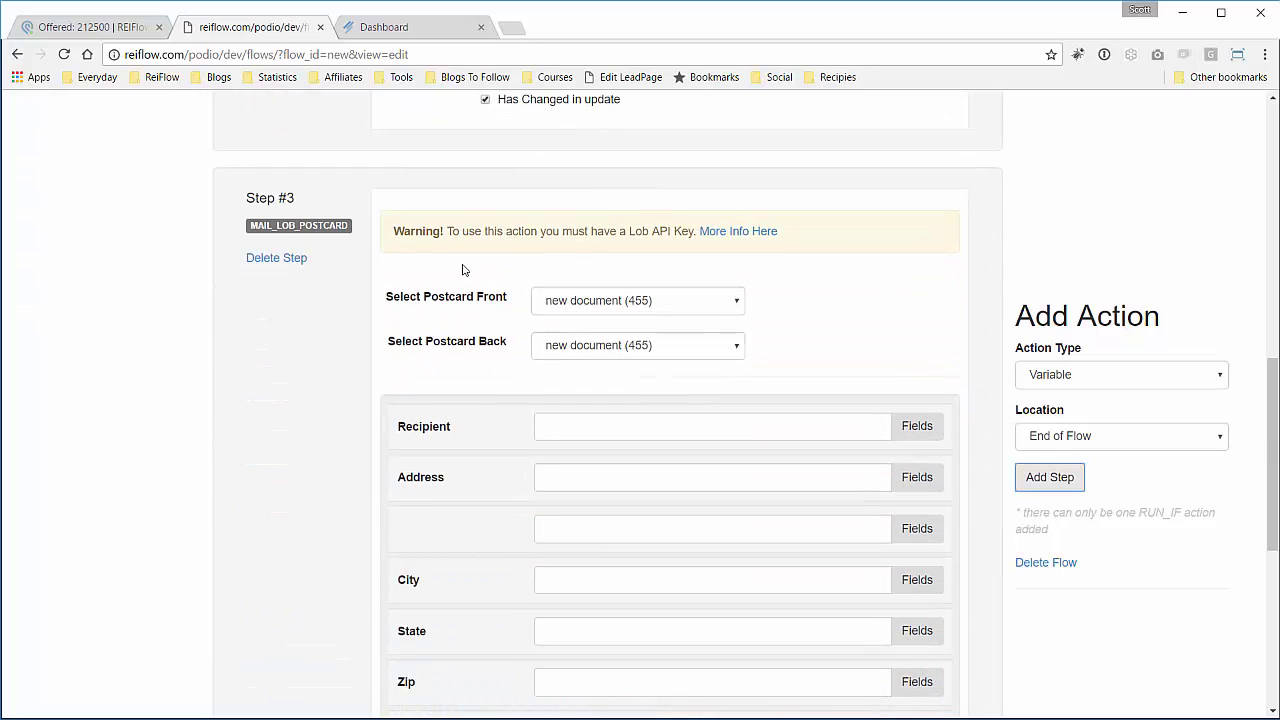
pyautogui.scroll(-1, 462, 269)
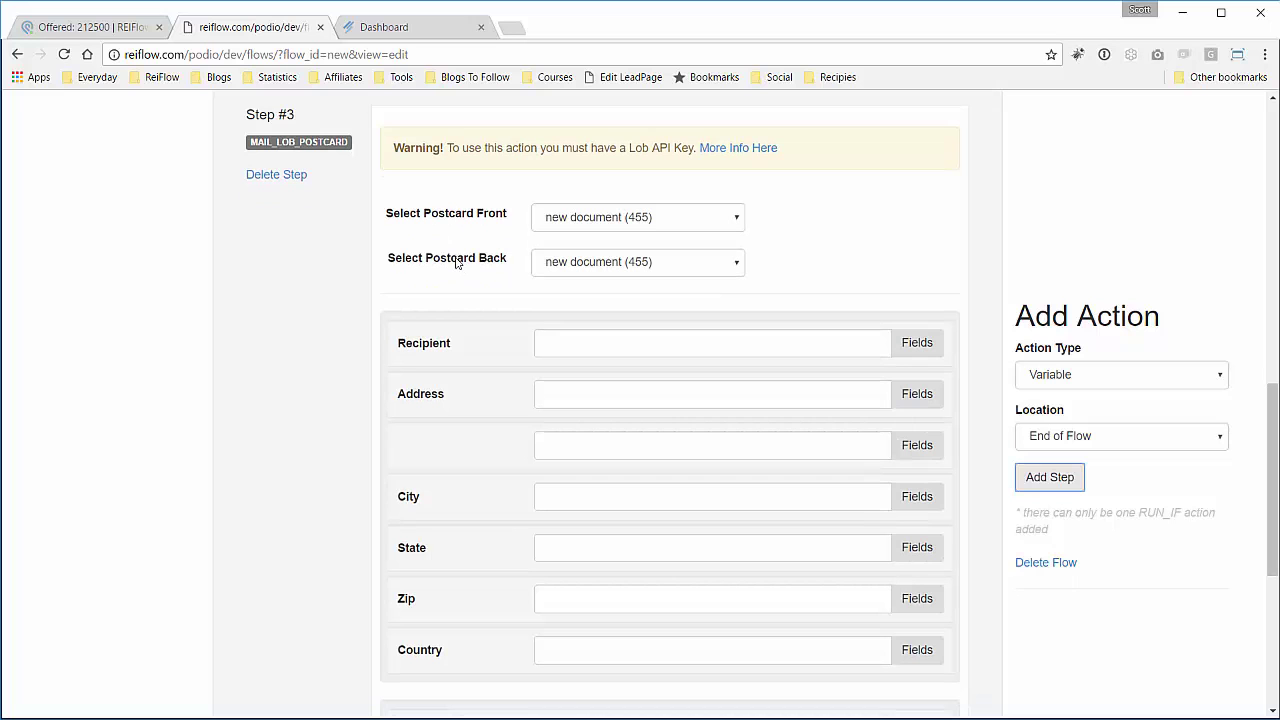
pyautogui.scroll(9, 316, 276)
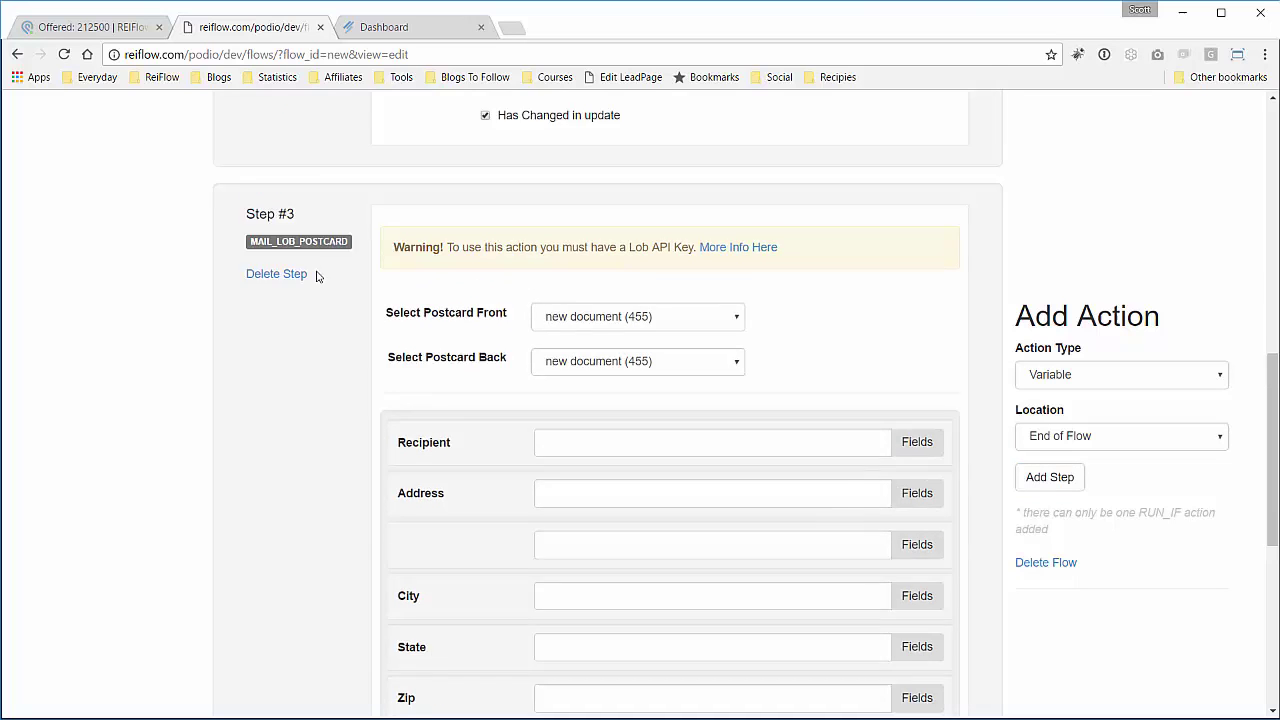
pyautogui.scroll(2, 314, 278)
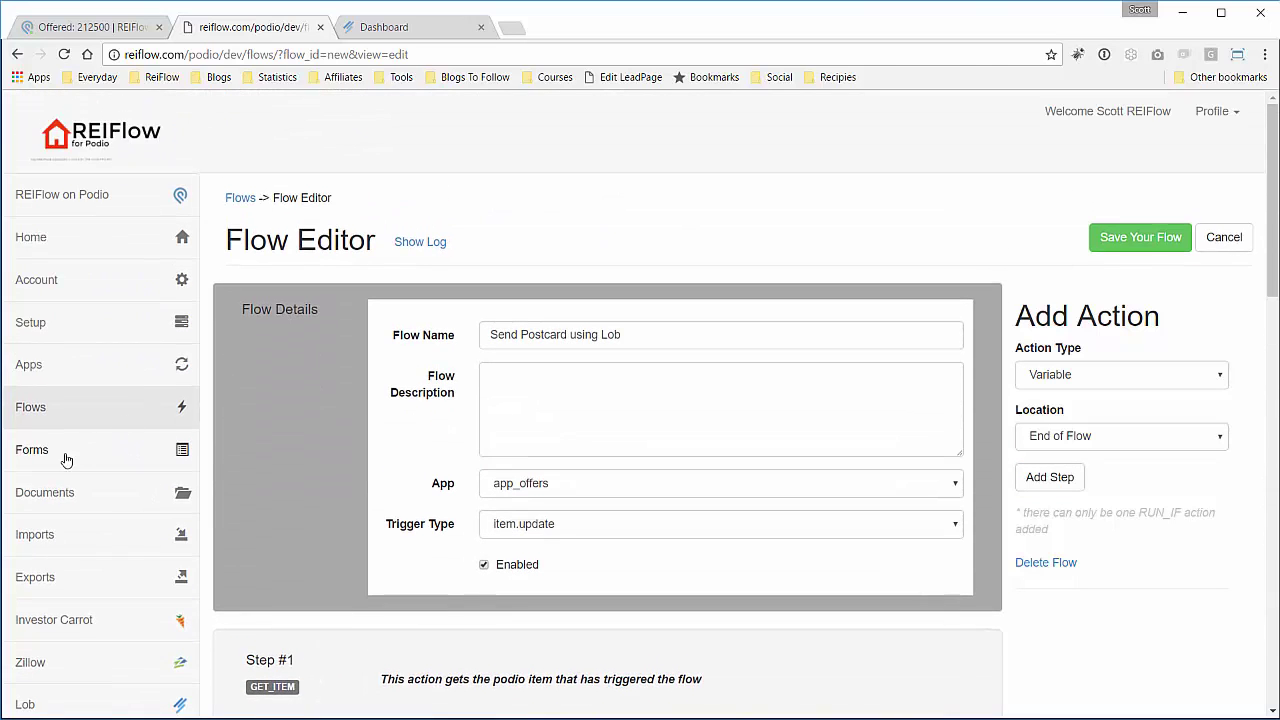
# Open the Documents page in a new browser tab.
pyautogui.scroll(-1, 63, 457)
pyautogui.rightClick(57, 416)
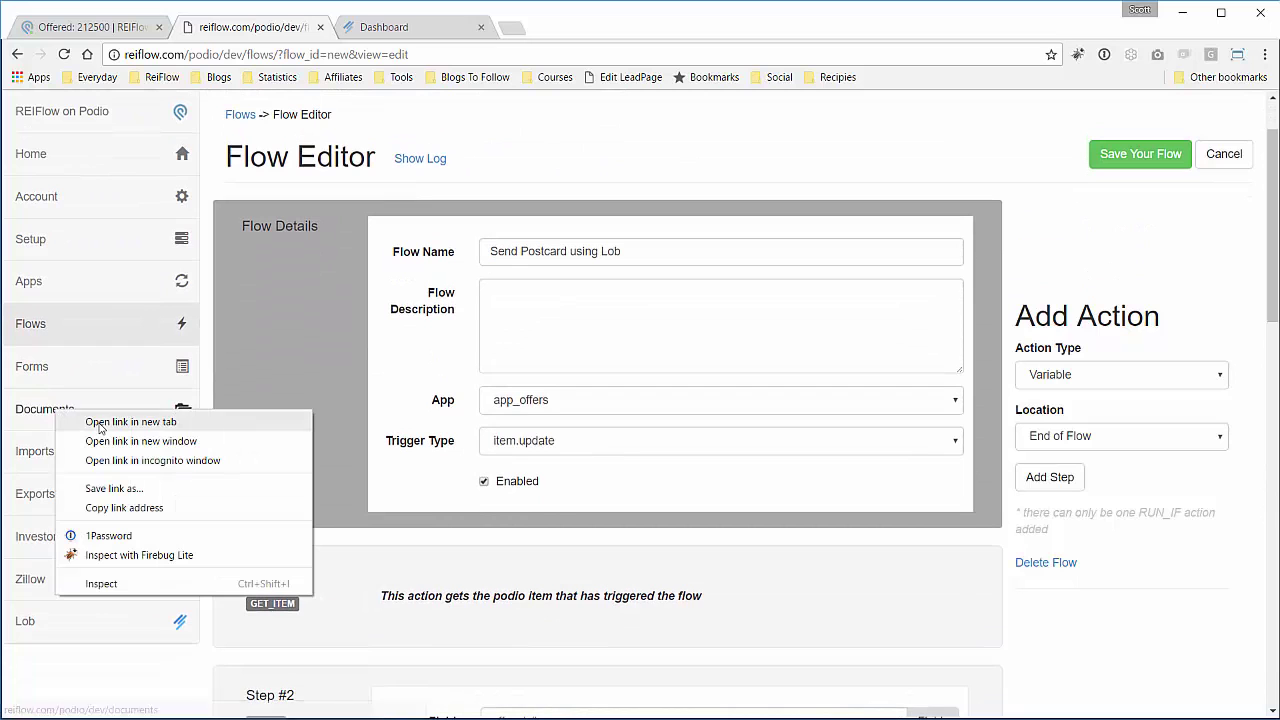
pyautogui.click(97, 427)
# Open the 'postcard front' document in the Postcard Editor from the new Documents tab.
pyautogui.click(420, 30)
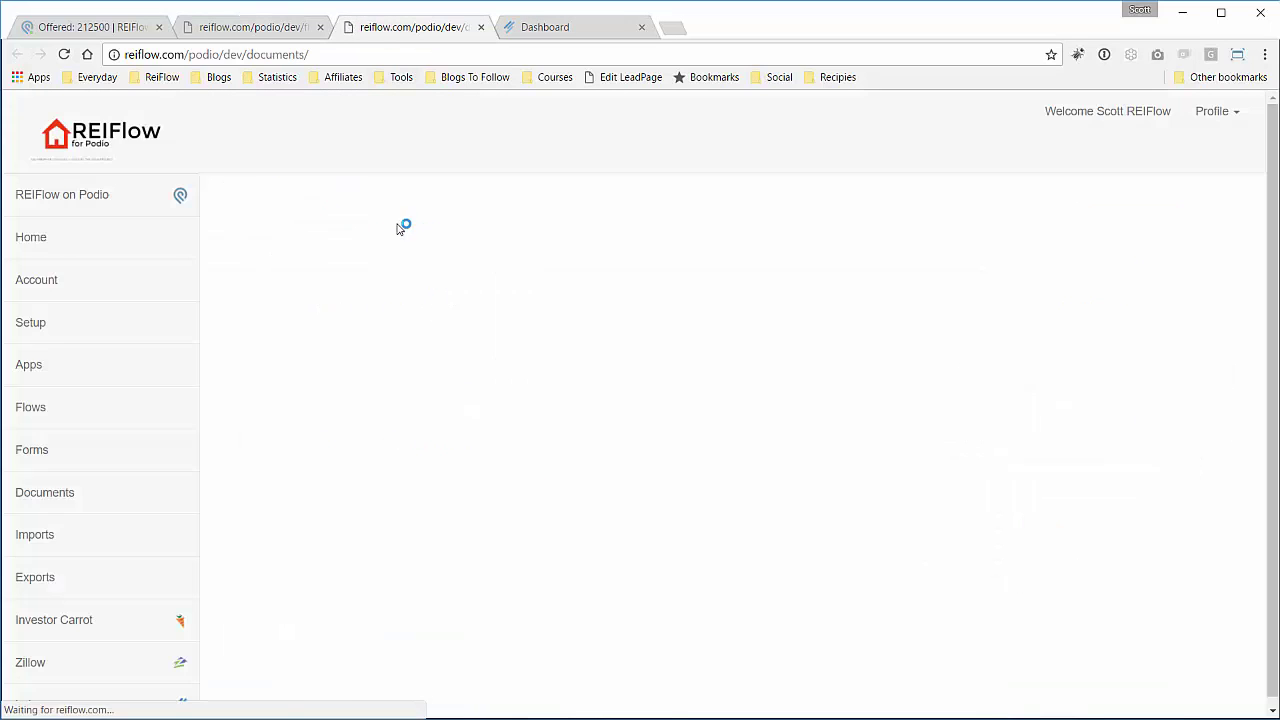
pyautogui.scroll(-1, 561, 313)
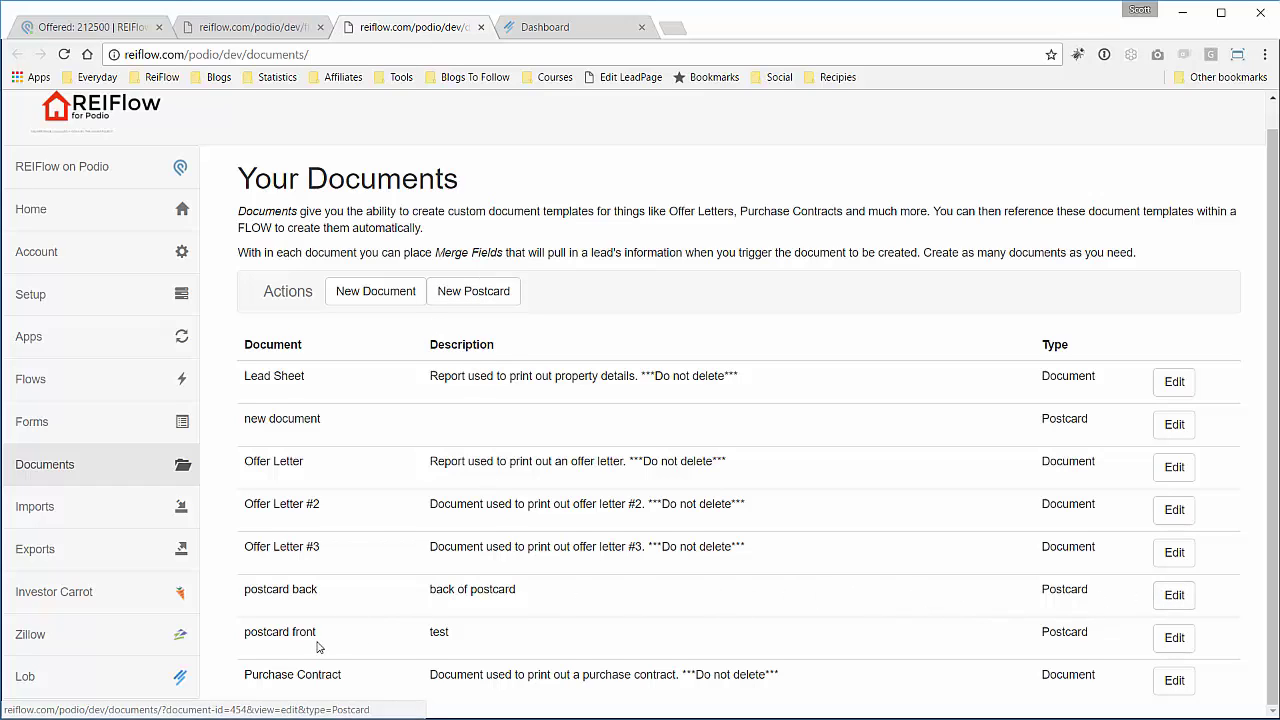
pyautogui.click(1180, 641)
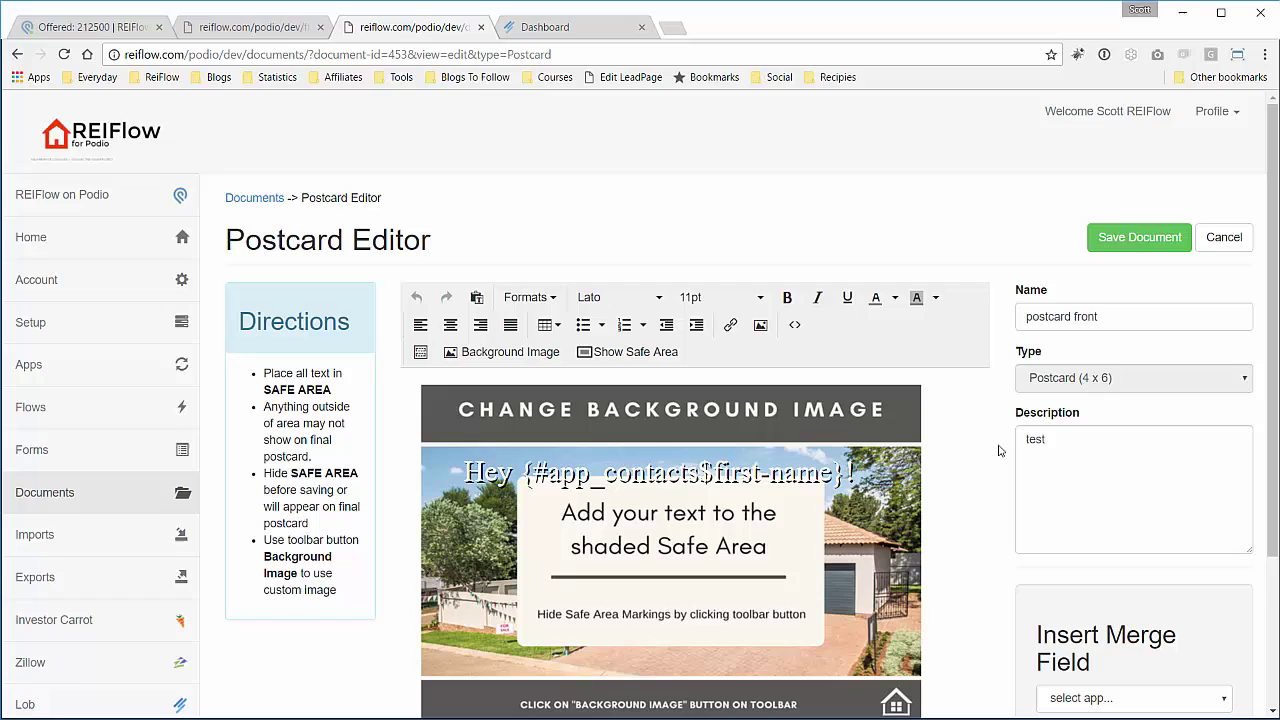
pyautogui.scroll(-1, 998, 451)
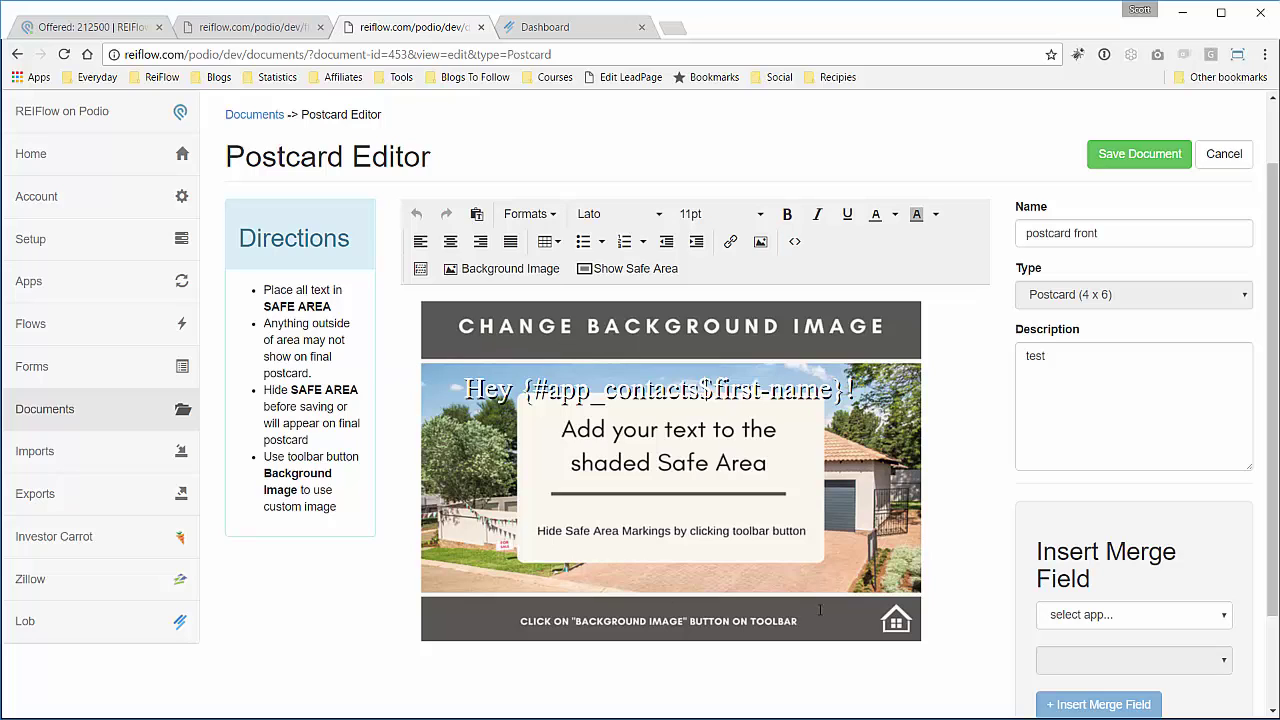
pyautogui.click(492, 275)
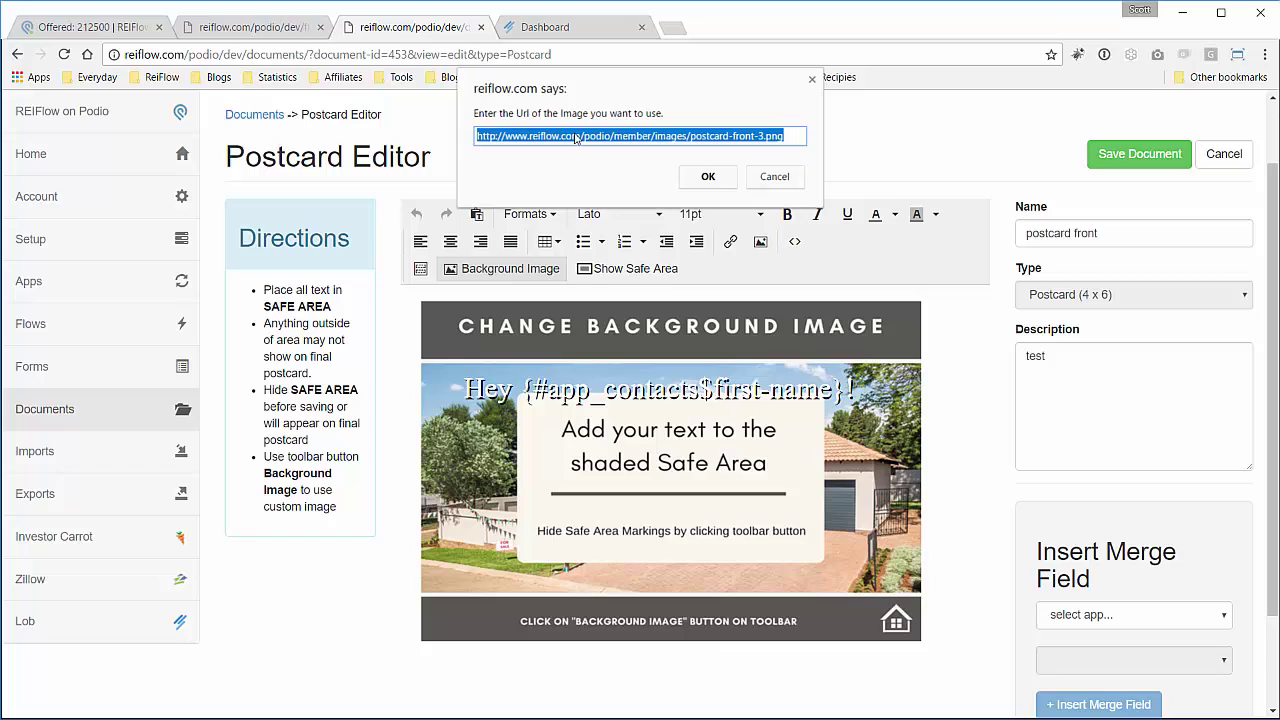
pyautogui.click(763, 178)
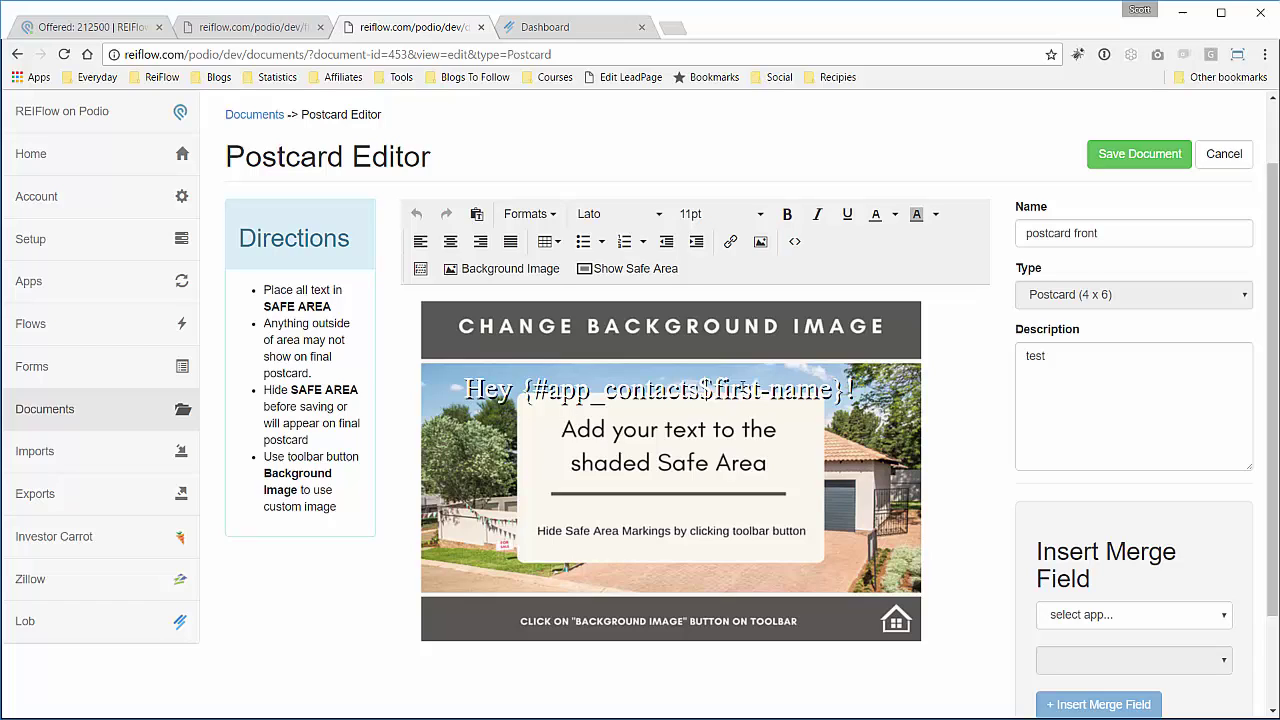
# Add the line 'We Want to Buy Your House!' below the greeting.
pyautogui.click(866, 393)
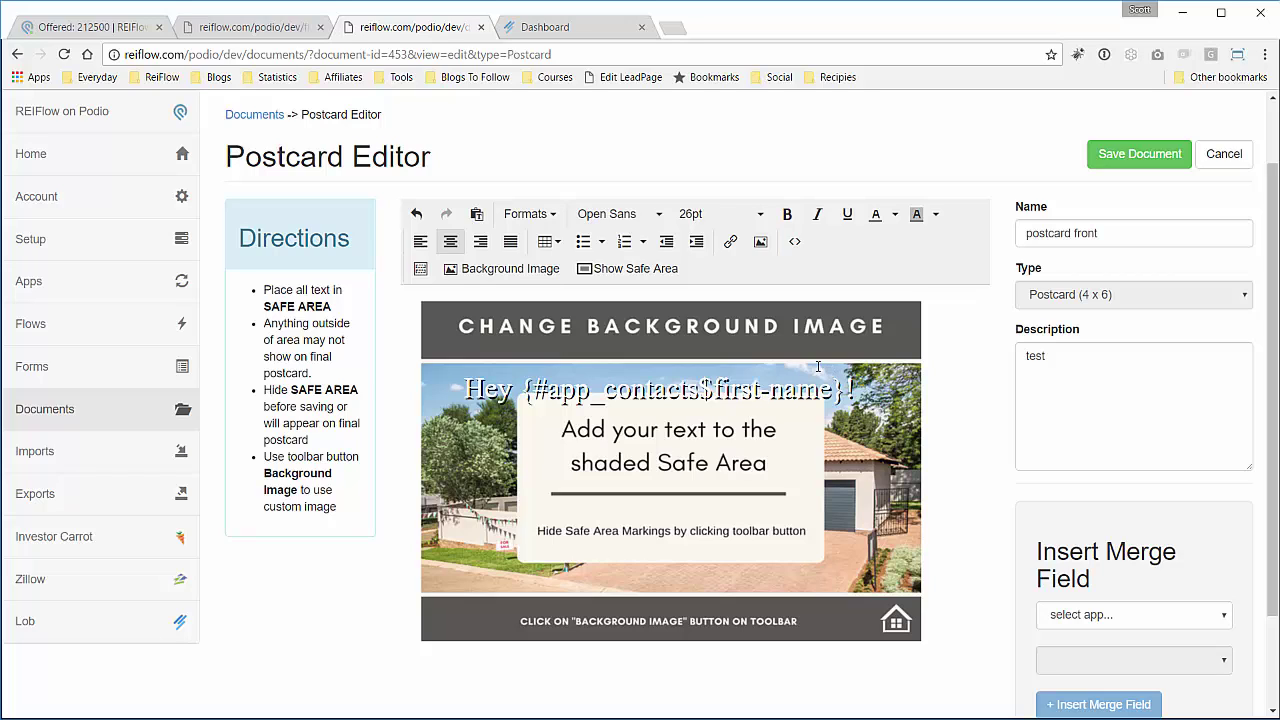
pyautogui.write('We')
pyautogui.write(' Want to Bu')
pyautogui.write('y Your')
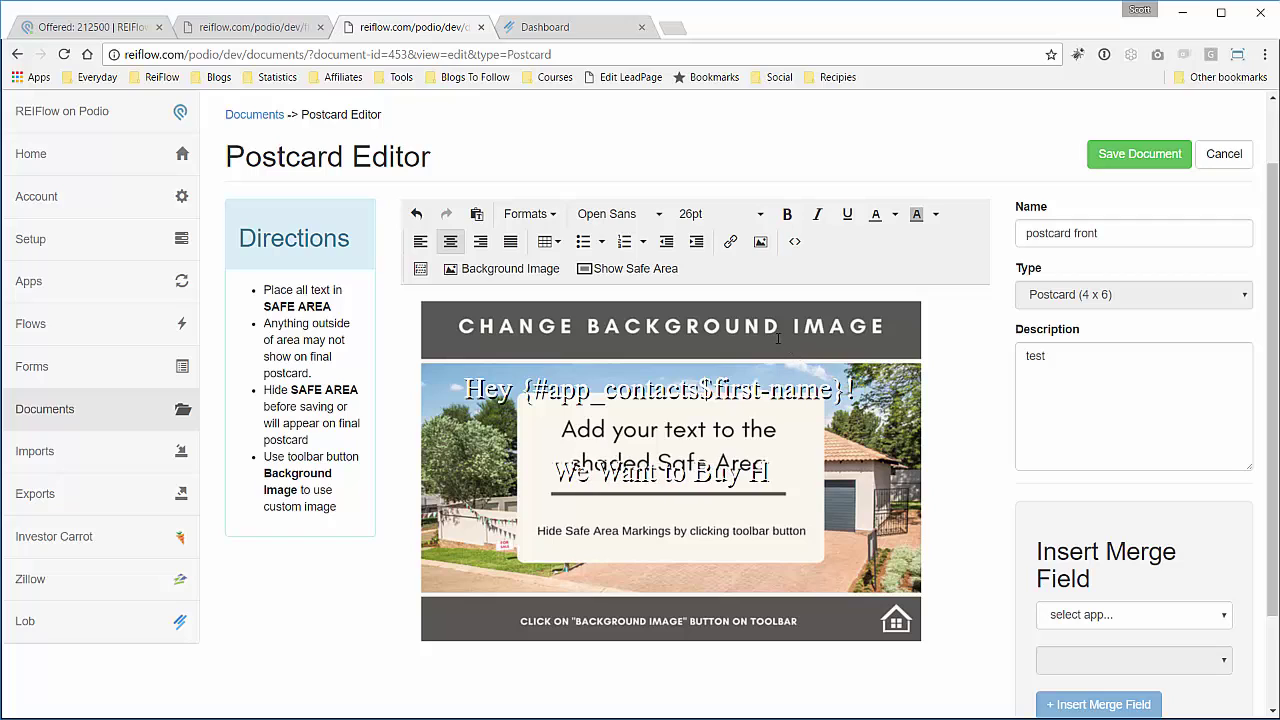
pyautogui.press('BackSpace')
pyautogui.press('BackSpace')
pyautogui.press('BackSpace')
pyautogui.press('BackSpace')
pyautogui.press('BackSpace')
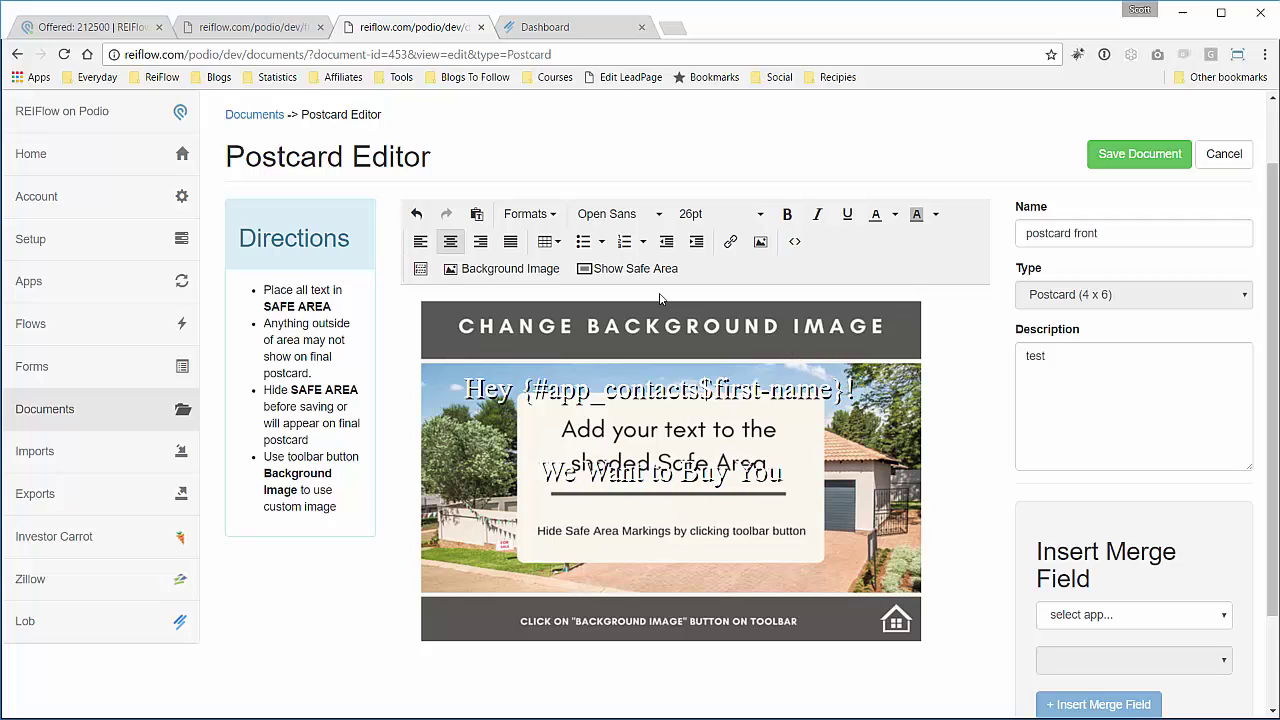
pyautogui.write('r House!')
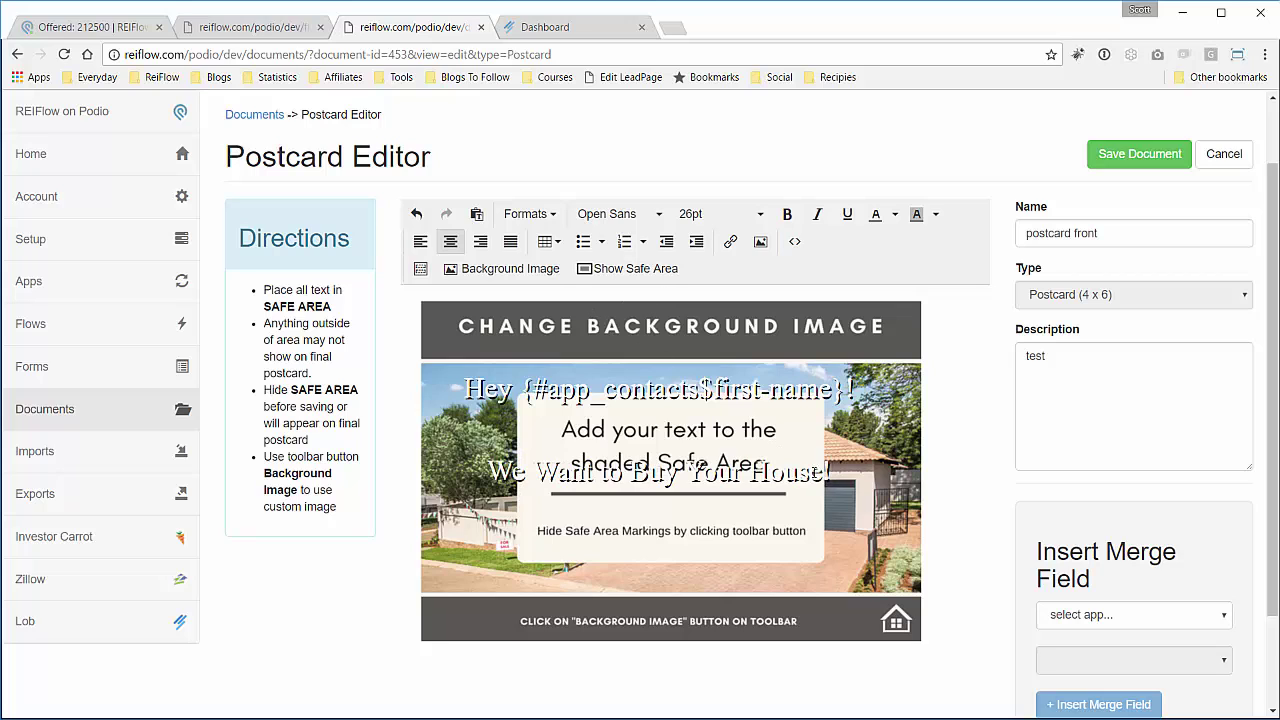
# Color both postcard lines red, save the postcard front, and return to Documents.
pyautogui.moveTo(815, 472); pyautogui.dragTo(470, 372)
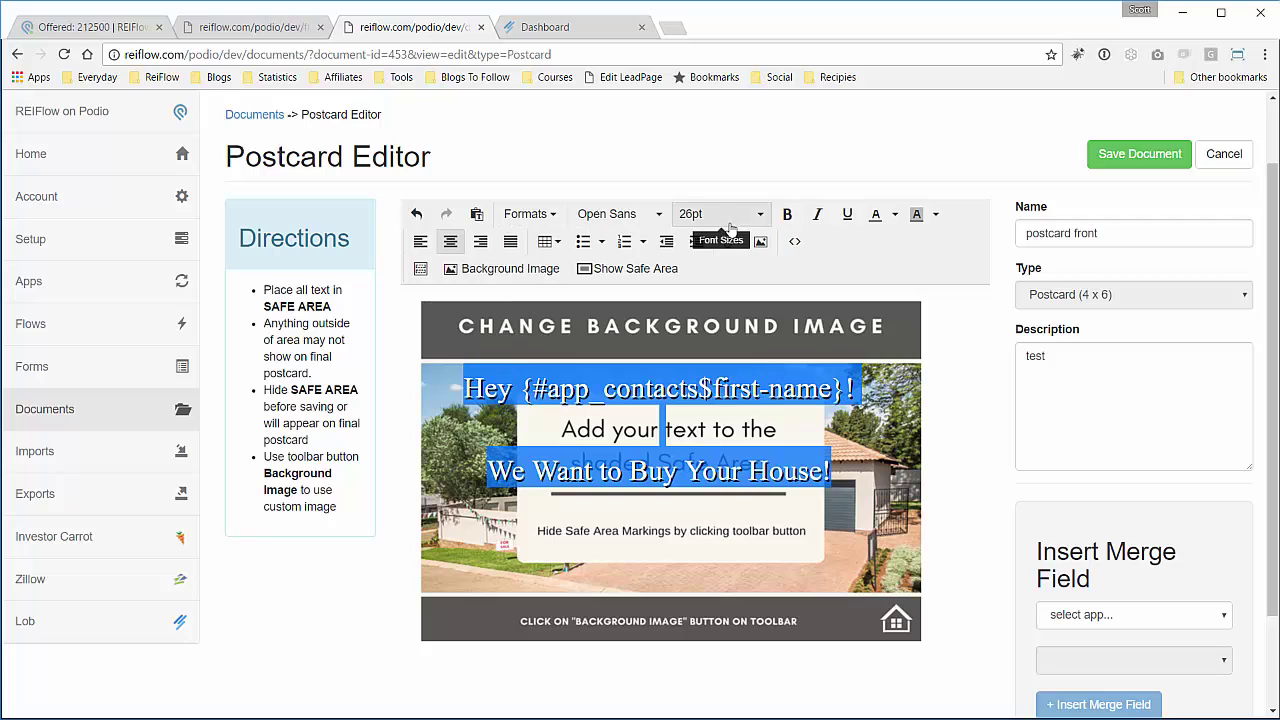
pyautogui.click(895, 216)
pyautogui.click(877, 278)
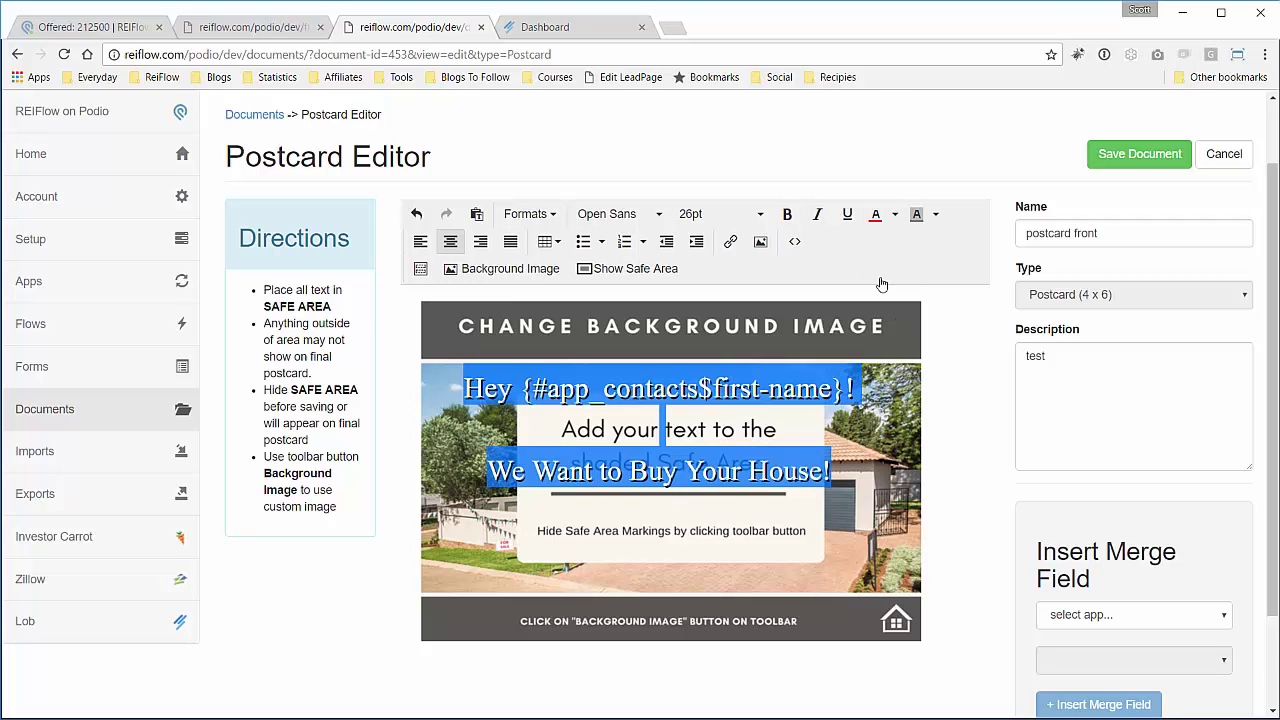
pyautogui.click(888, 398)
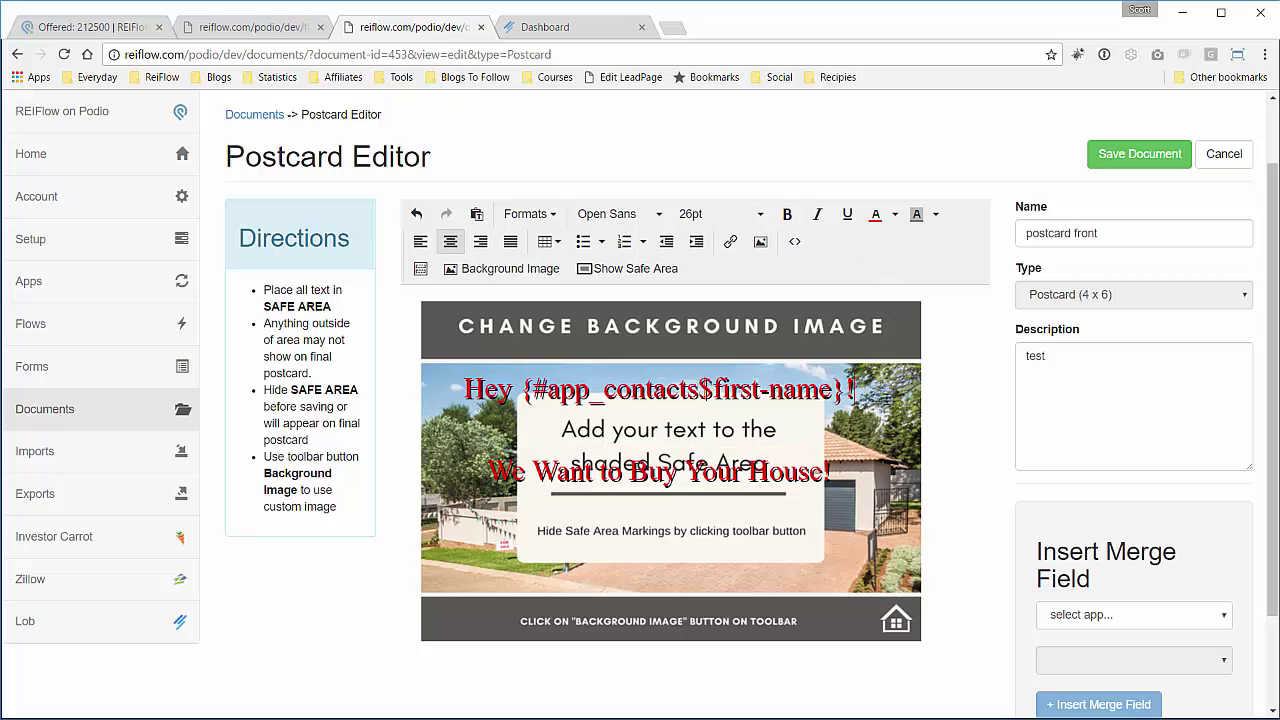
pyautogui.click(1131, 165)
pyautogui.click(274, 118)
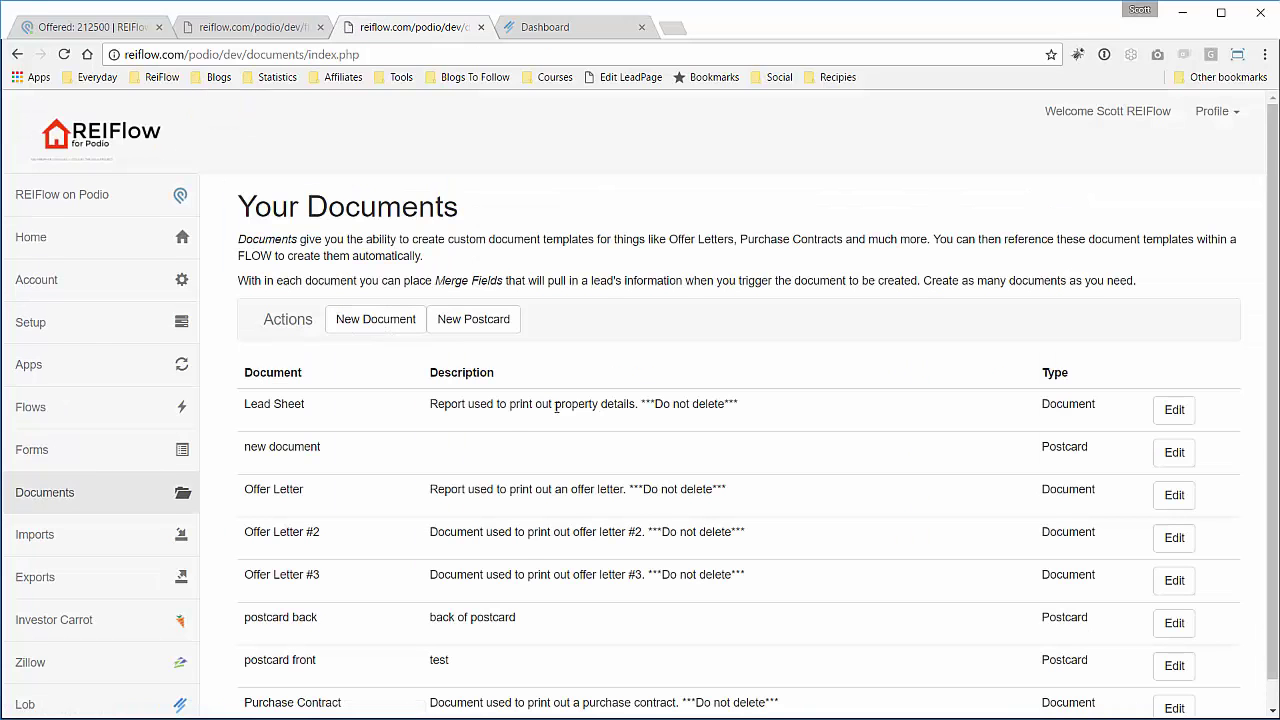
# Open the 'postcard back' template in the Postcard Editor.
pyautogui.scroll(-1, 619, 443)
pyautogui.click(1170, 596)
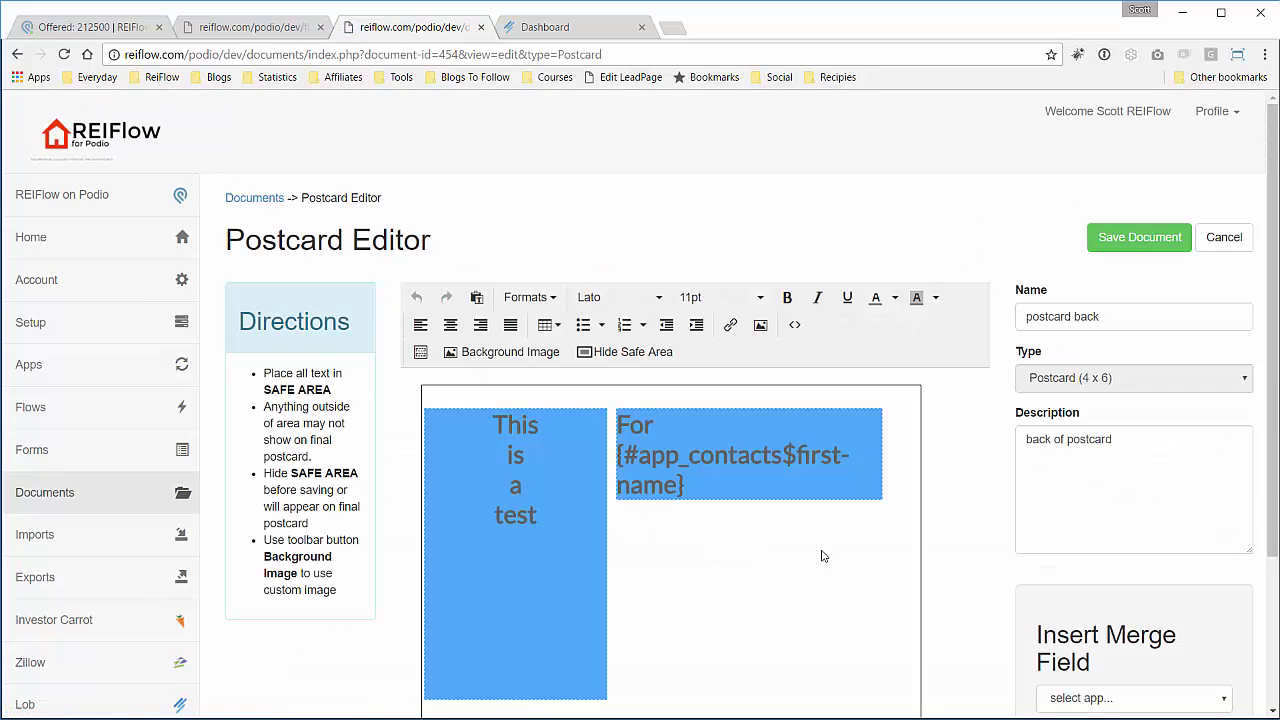
pyautogui.scroll(-3, 836, 585)
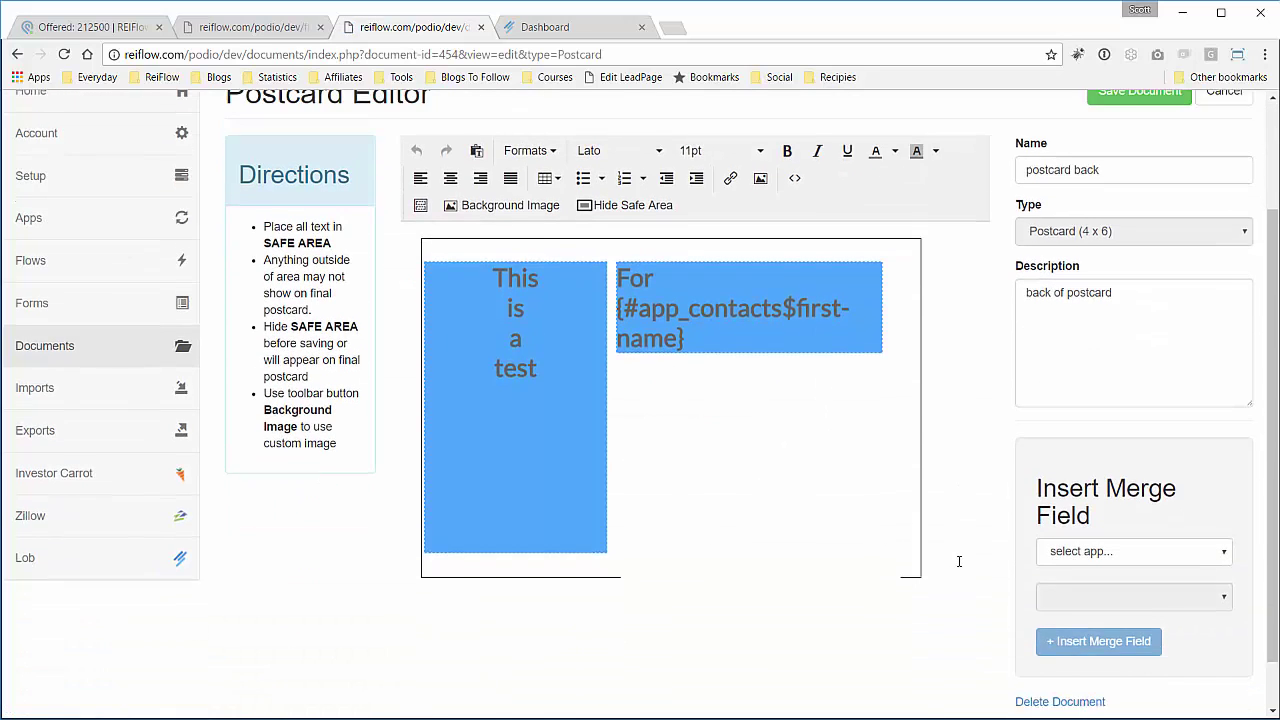
pyautogui.scroll(1, 957, 560)
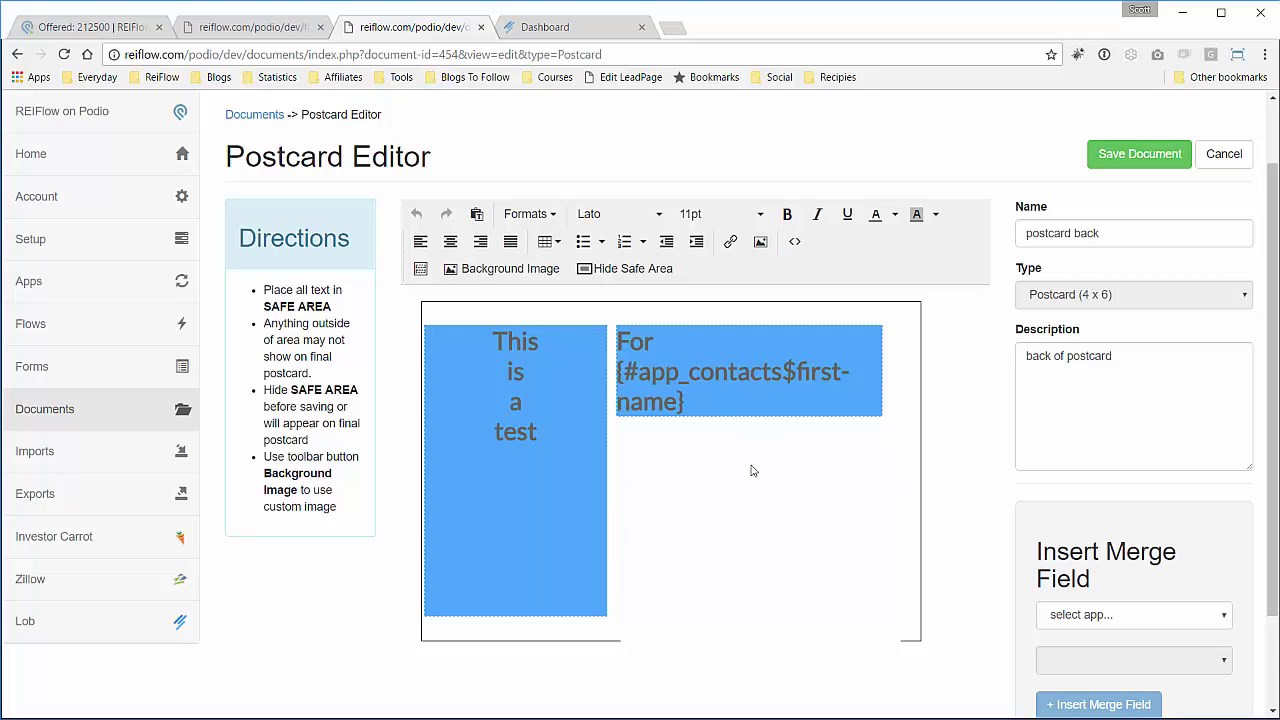
# Toggle the safe-area overlay on and off, leaving it hidden.
pyautogui.click(643, 278)
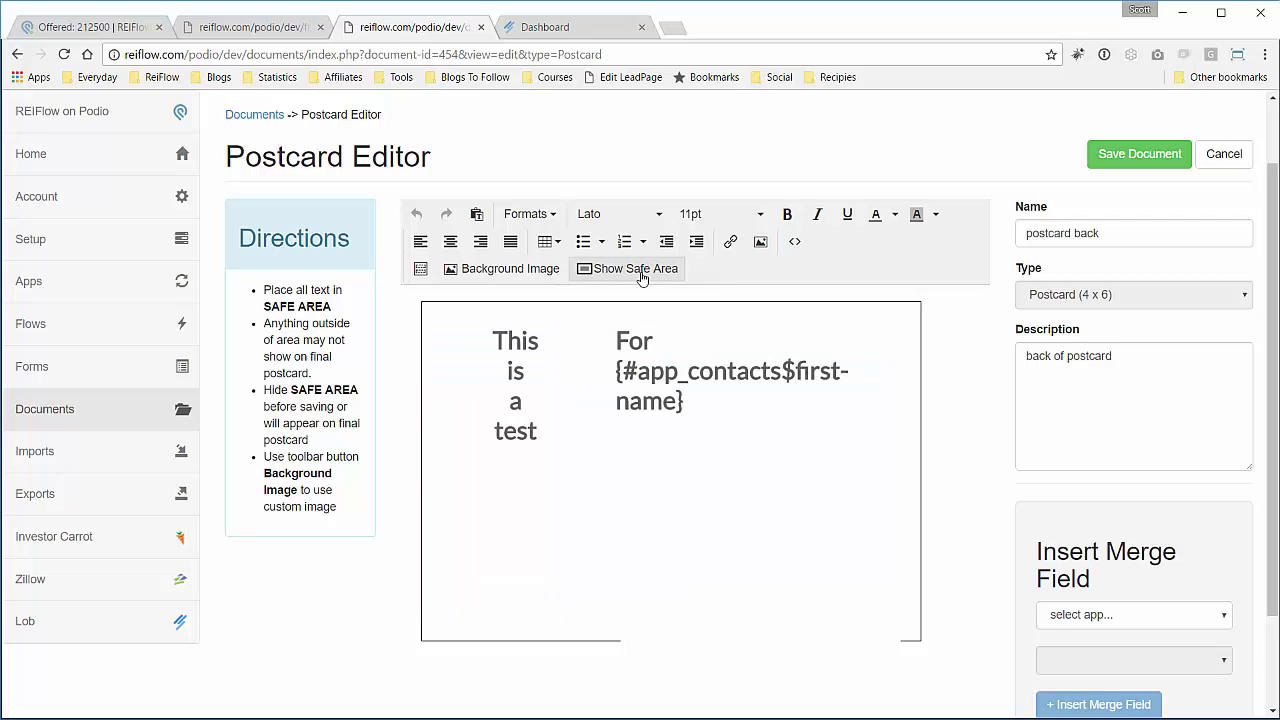
pyautogui.click(643, 278)
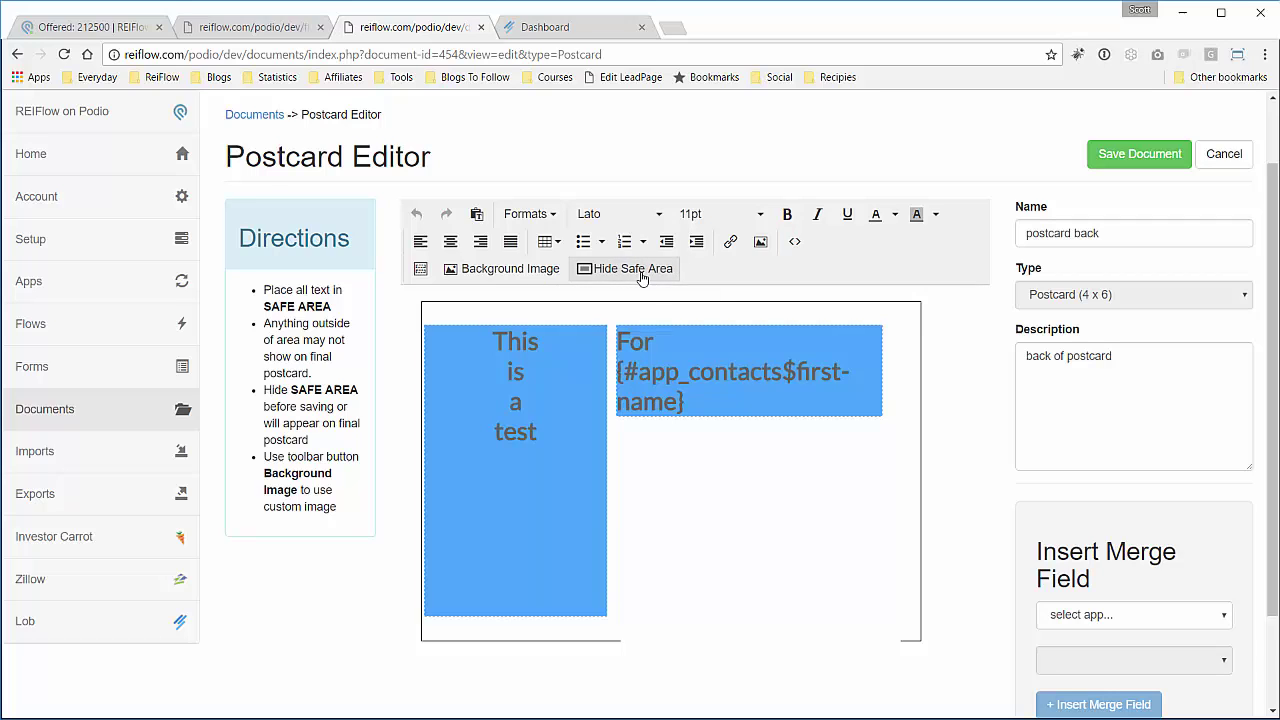
pyautogui.click(643, 278)
pyautogui.click(643, 278)
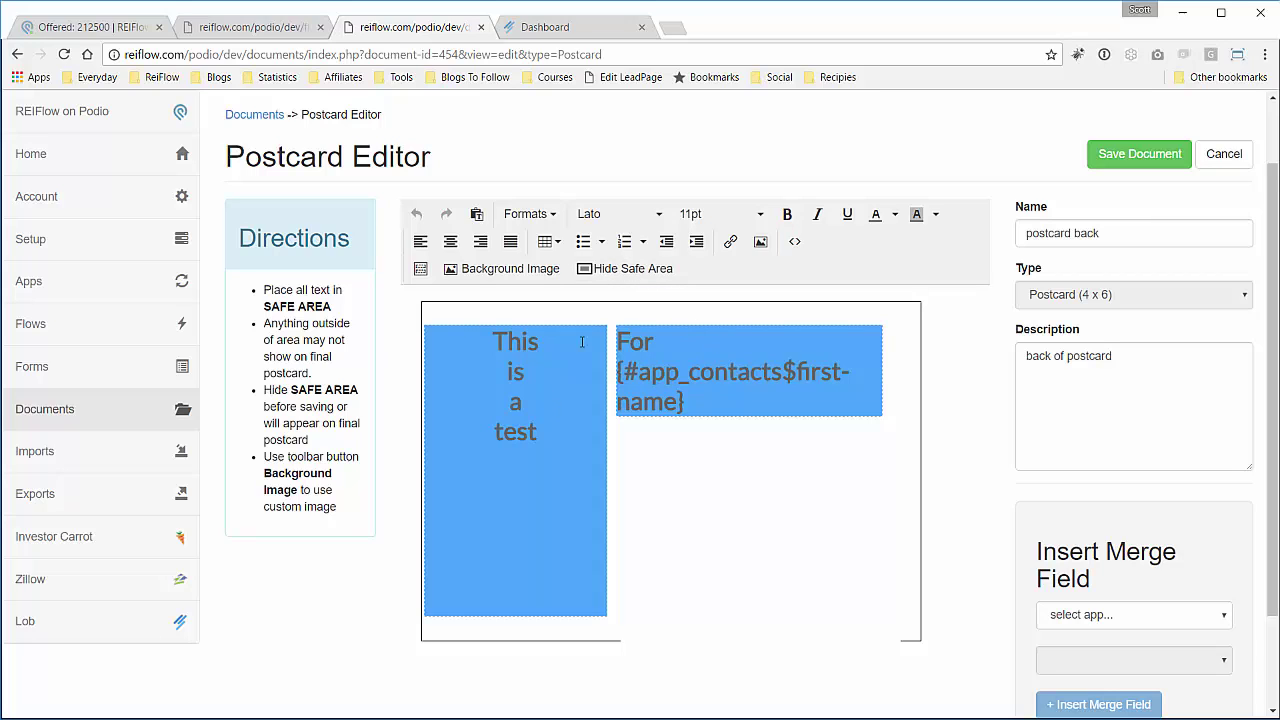
pyautogui.click(628, 272)
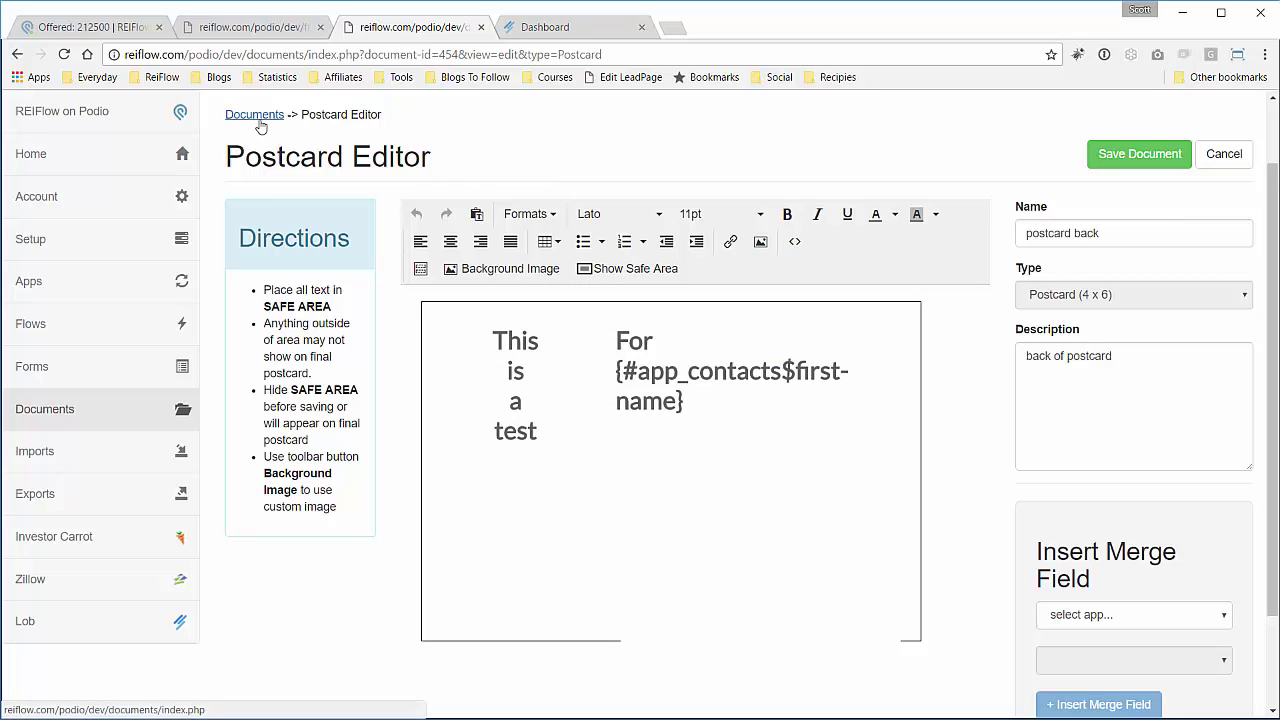
# Set Step #3's postcard front to postcard front (453) and its back to postcard back (454).
pyautogui.click(288, 38)
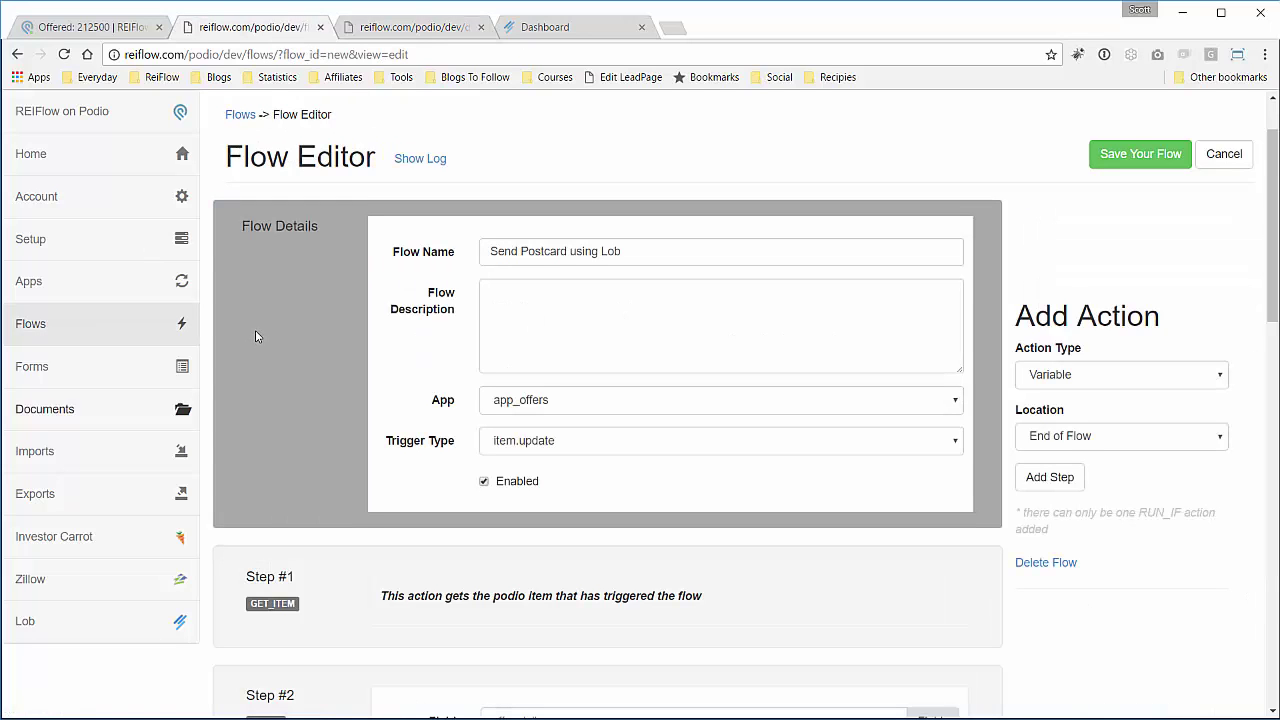
pyautogui.scroll(-4, 277, 349)
pyautogui.scroll(-3, 280, 350)
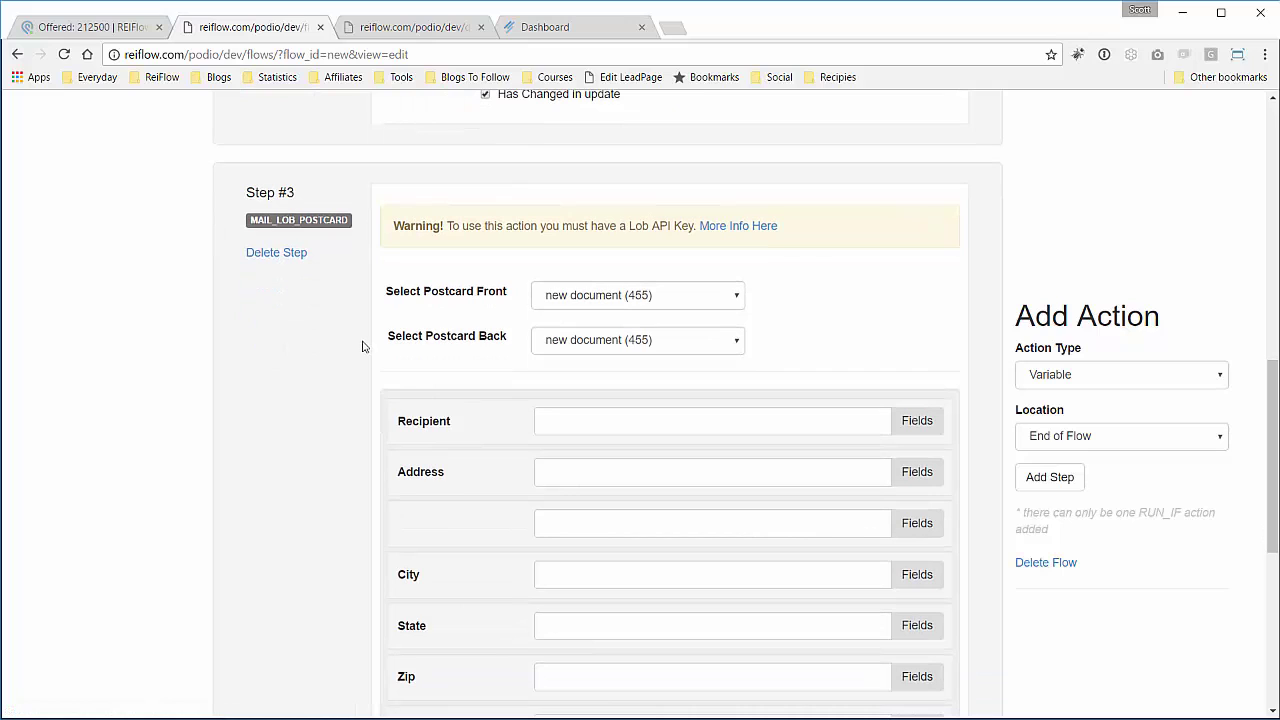
pyautogui.click(738, 298)
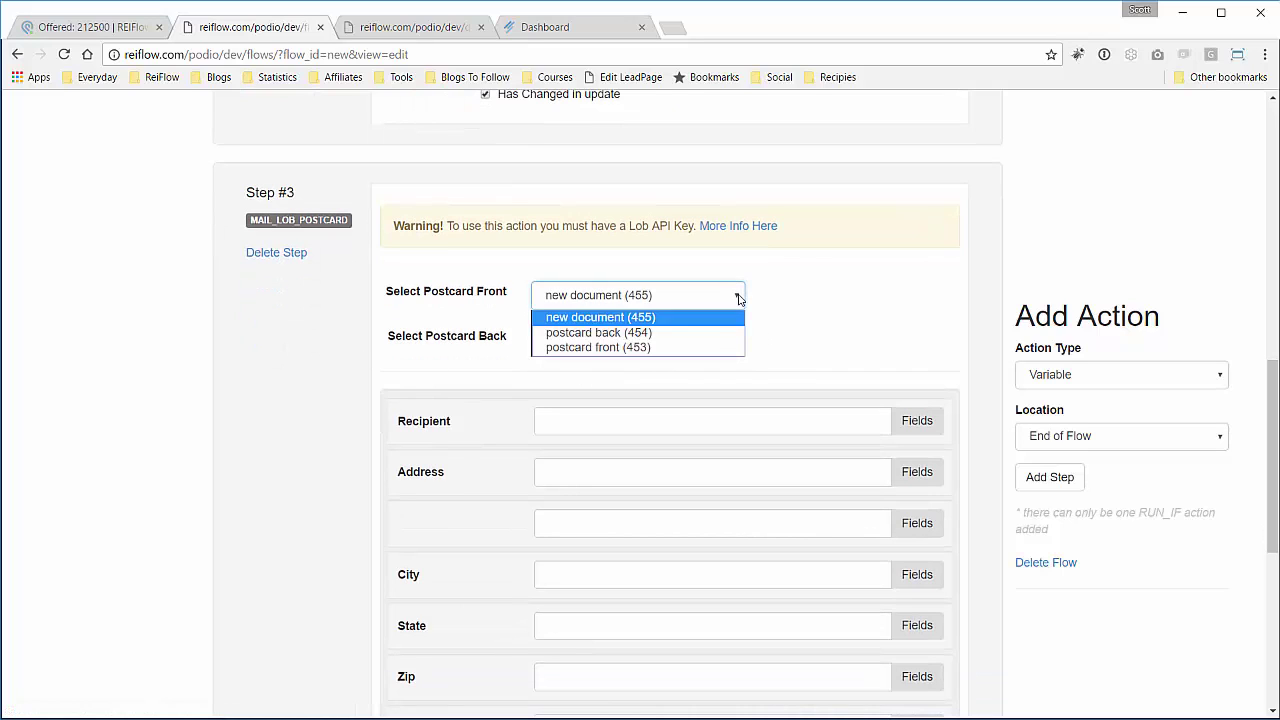
pyautogui.click(593, 348)
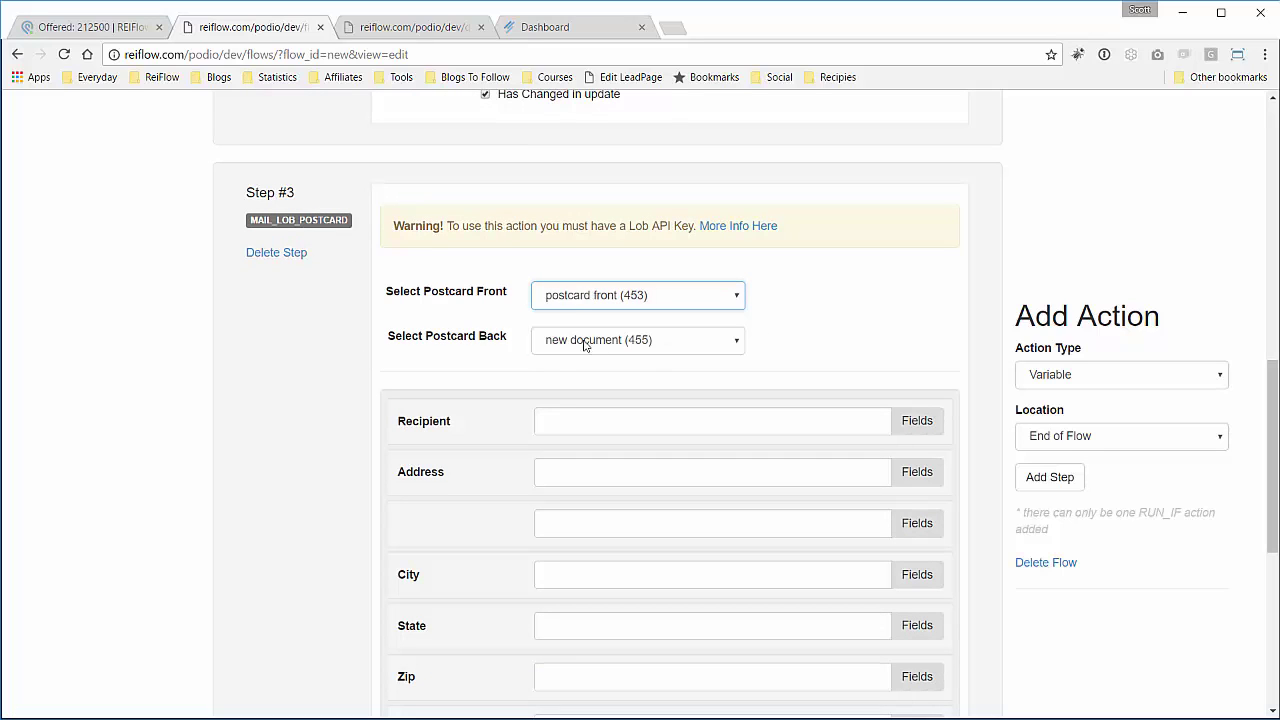
pyautogui.click(650, 345)
pyautogui.click(641, 380)
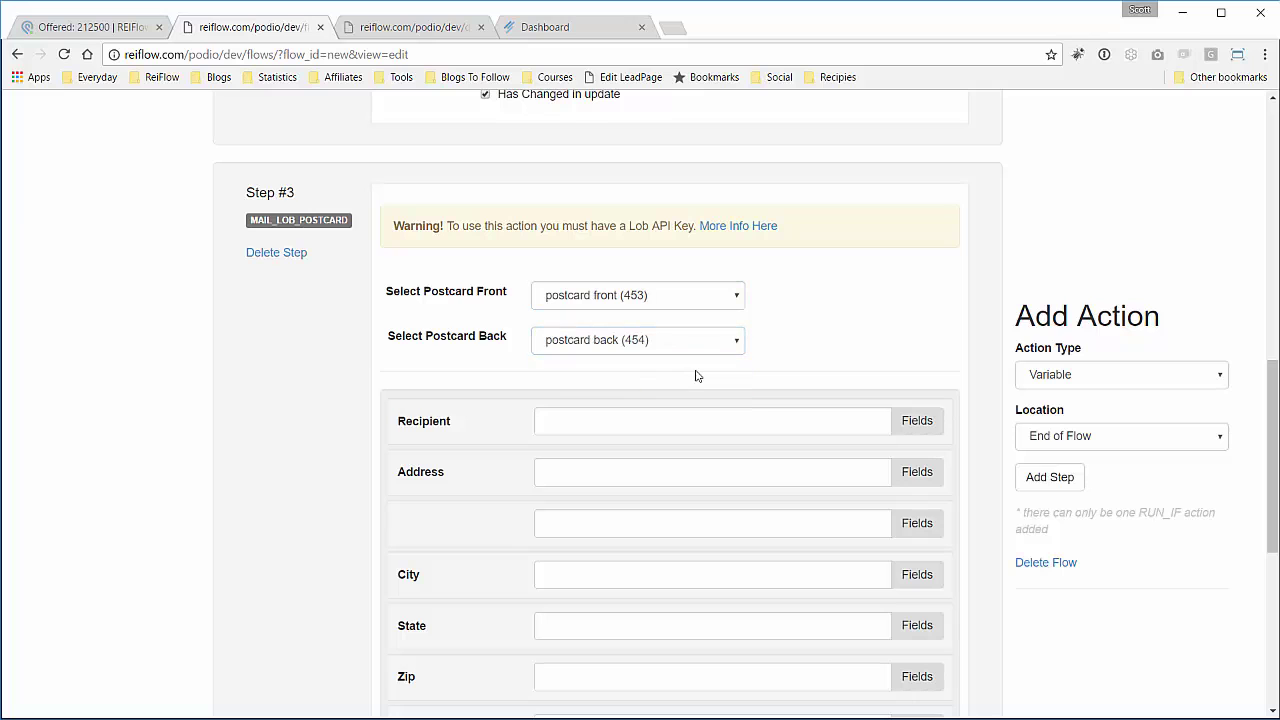
pyautogui.scroll(-2, 694, 372)
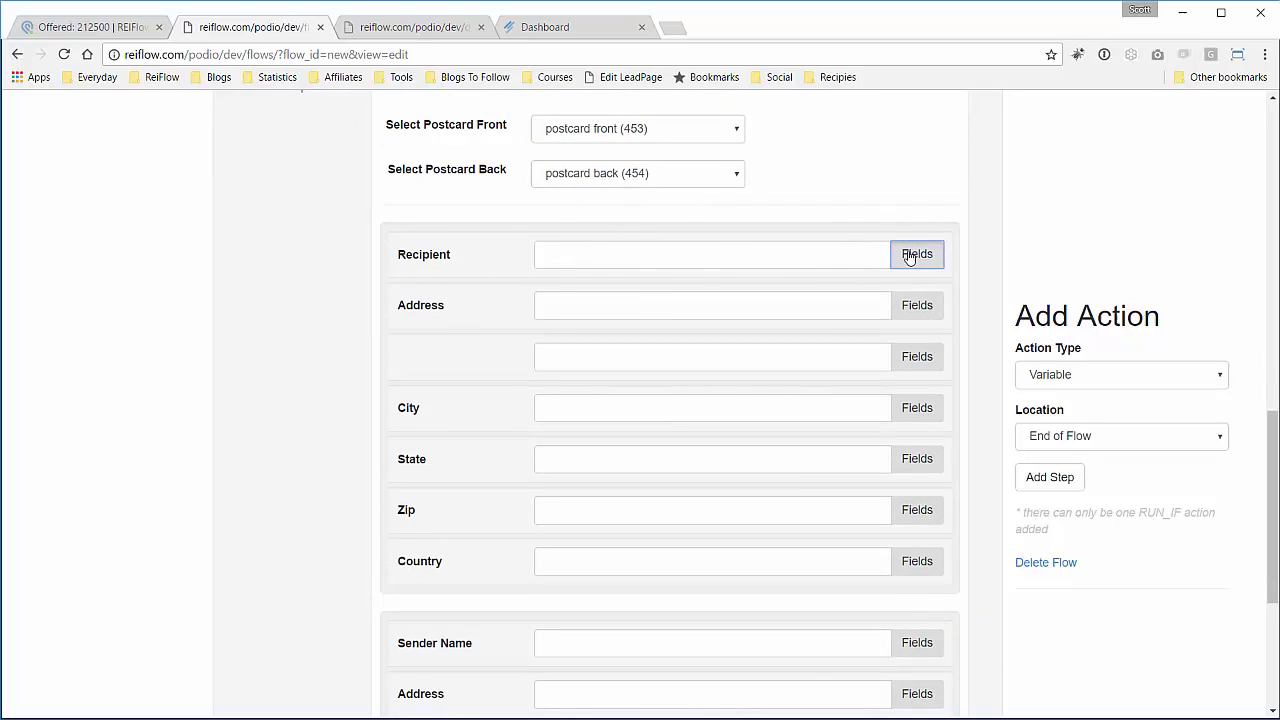
# Map the postcard recipient name to the Contacts app's Full Name field.
pyautogui.click(914, 254)
pyautogui.click(727, 322)
pyautogui.click(727, 360)
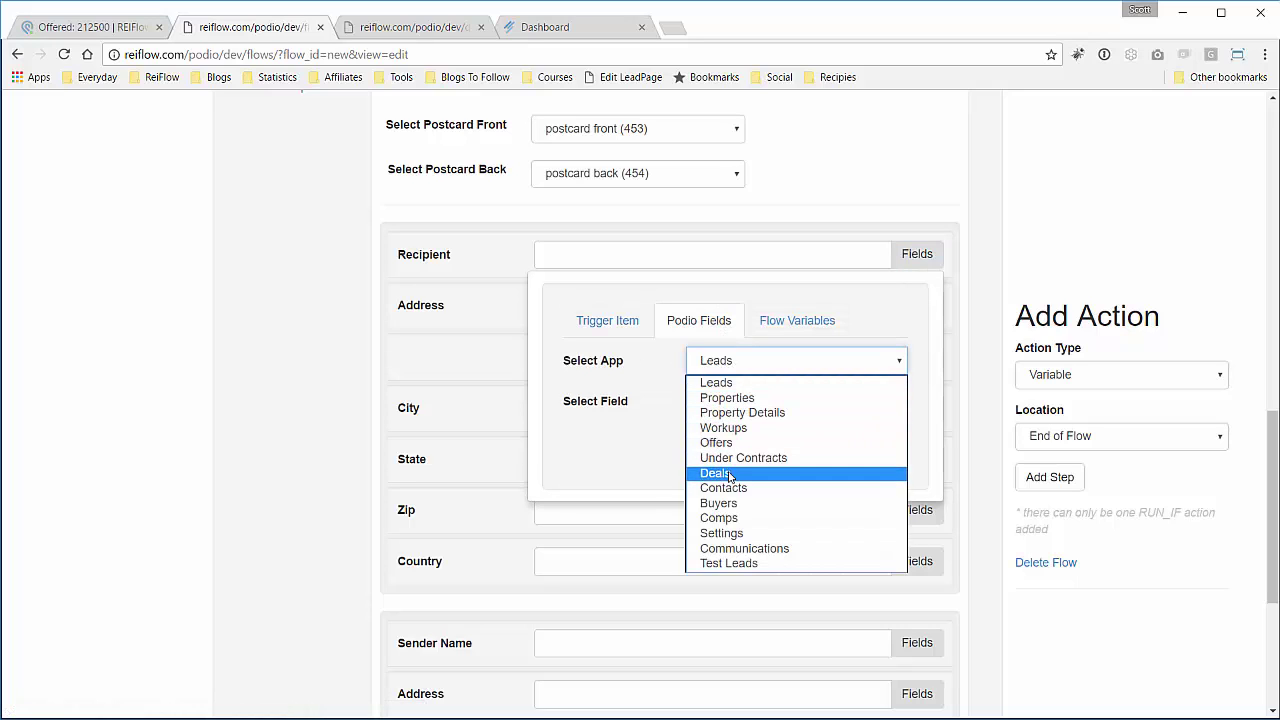
pyautogui.click(726, 487)
pyautogui.click(744, 403)
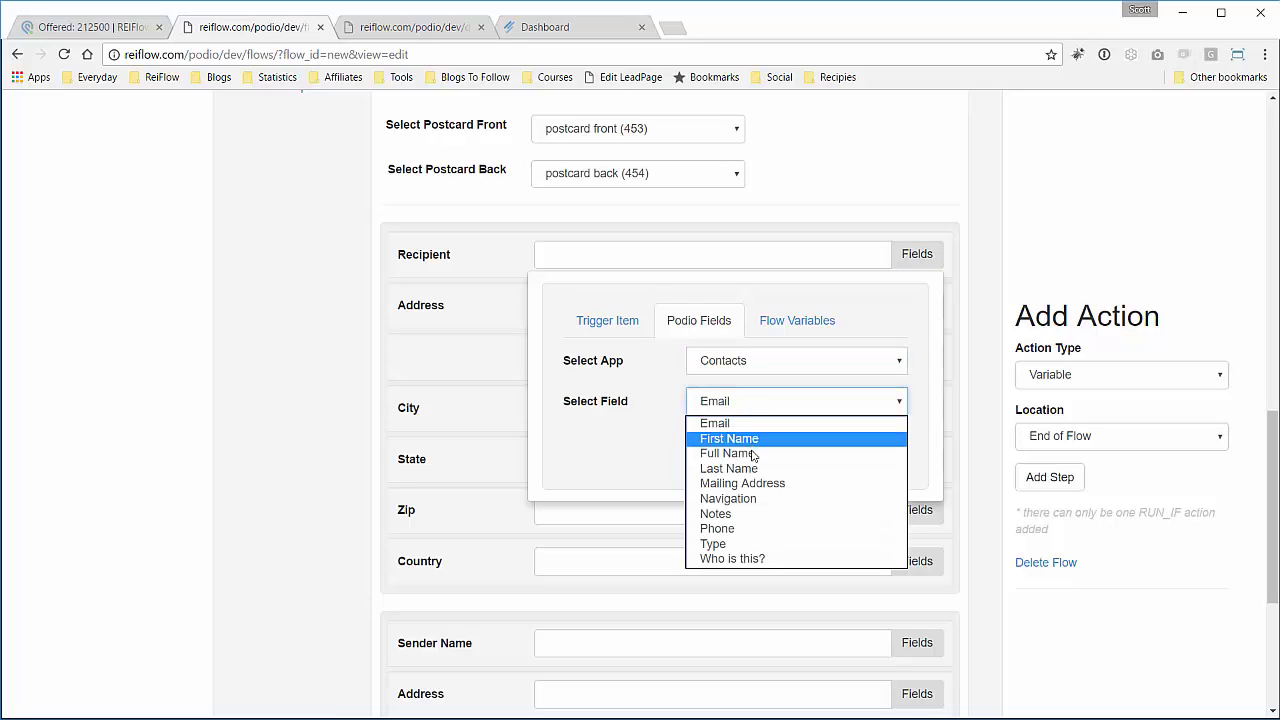
pyautogui.click(745, 453)
pyautogui.click(752, 443)
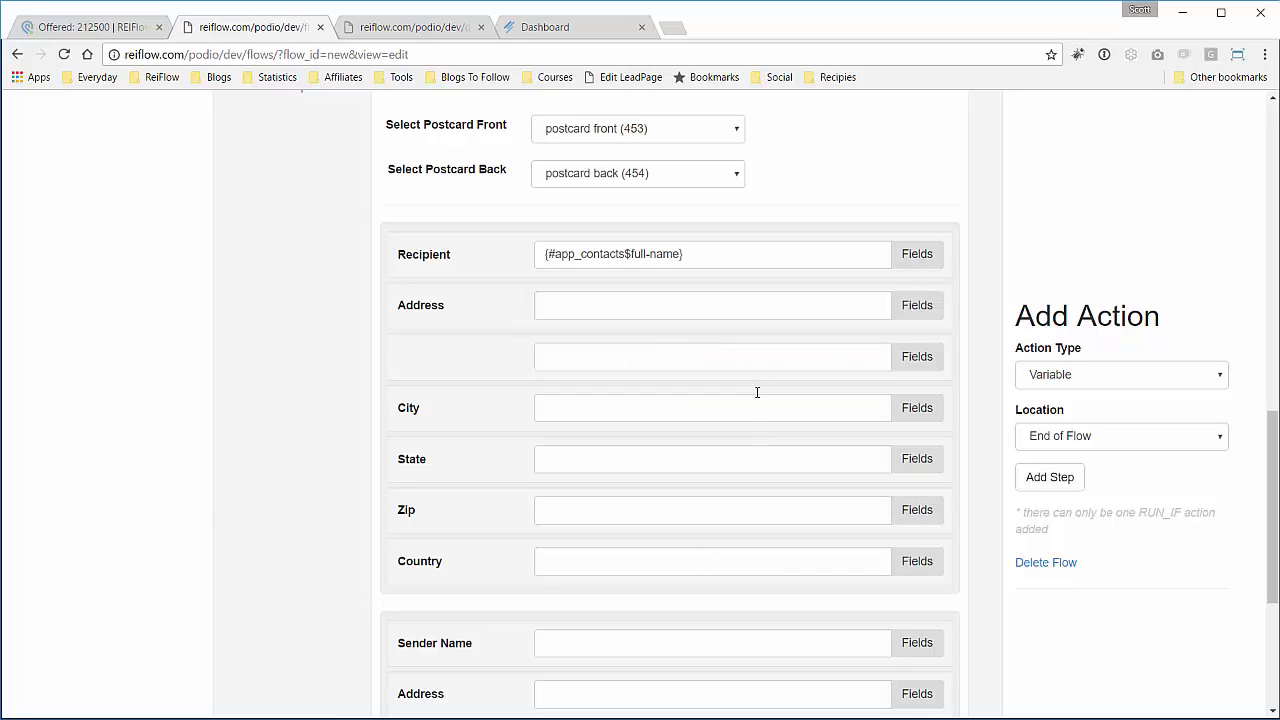
# Map the recipient Address to the Properties app's street address field.
pyautogui.click(912, 307)
pyautogui.click(734, 378)
pyautogui.click(750, 408)
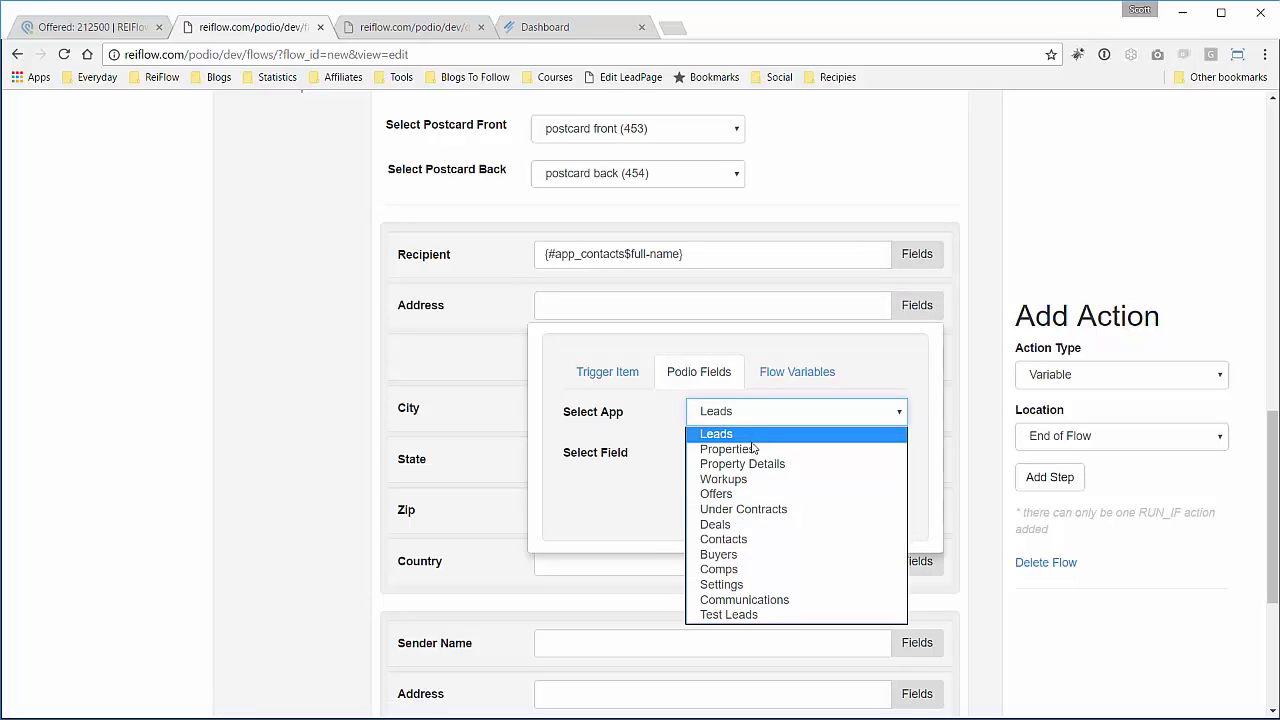
pyautogui.click(751, 443)
pyautogui.click(752, 453)
pyautogui.click(753, 489)
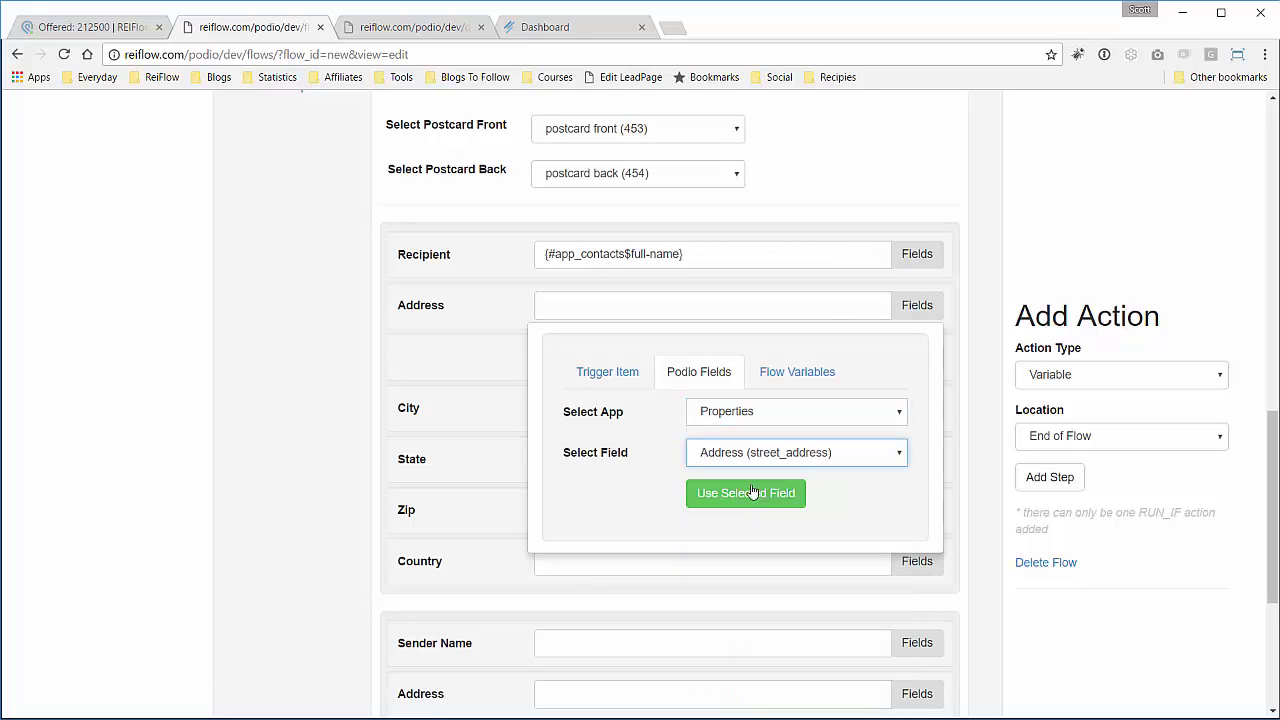
pyautogui.click(800, 490)
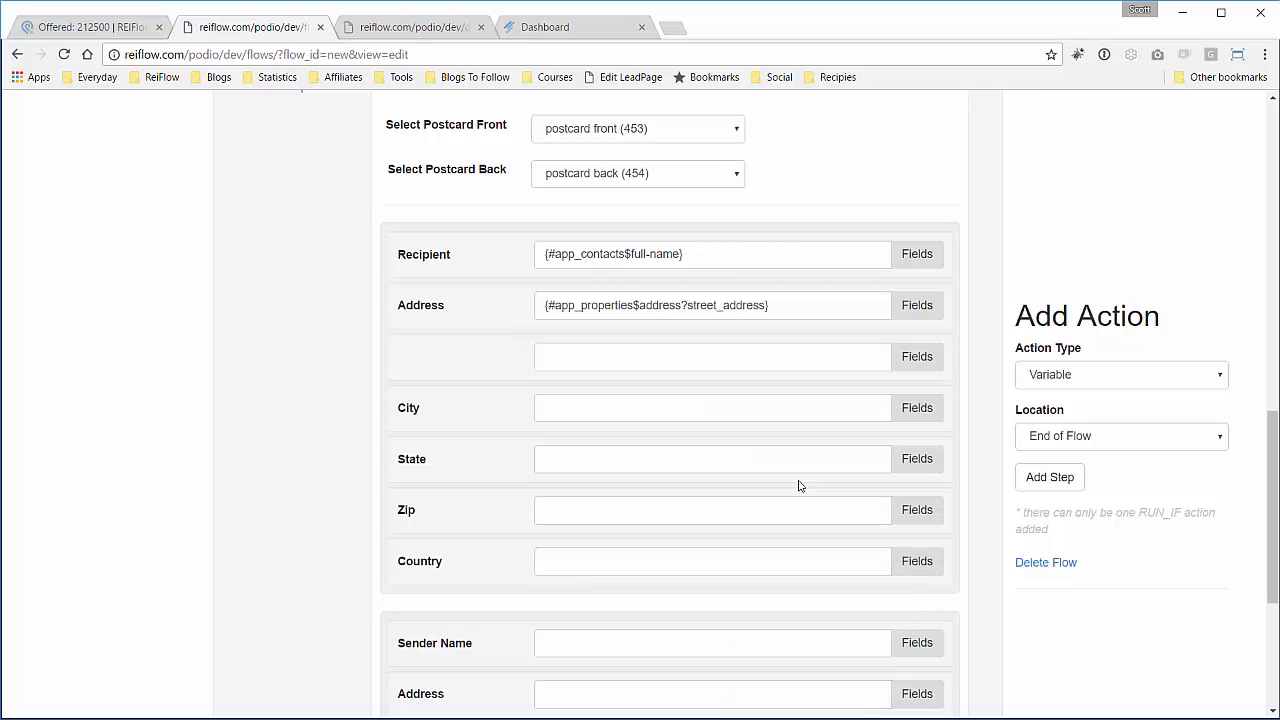
# Map the recipient City to the Properties city field and set the State to NJ.
pyautogui.click(917, 408)
pyautogui.click(729, 477)
pyautogui.click(742, 513)
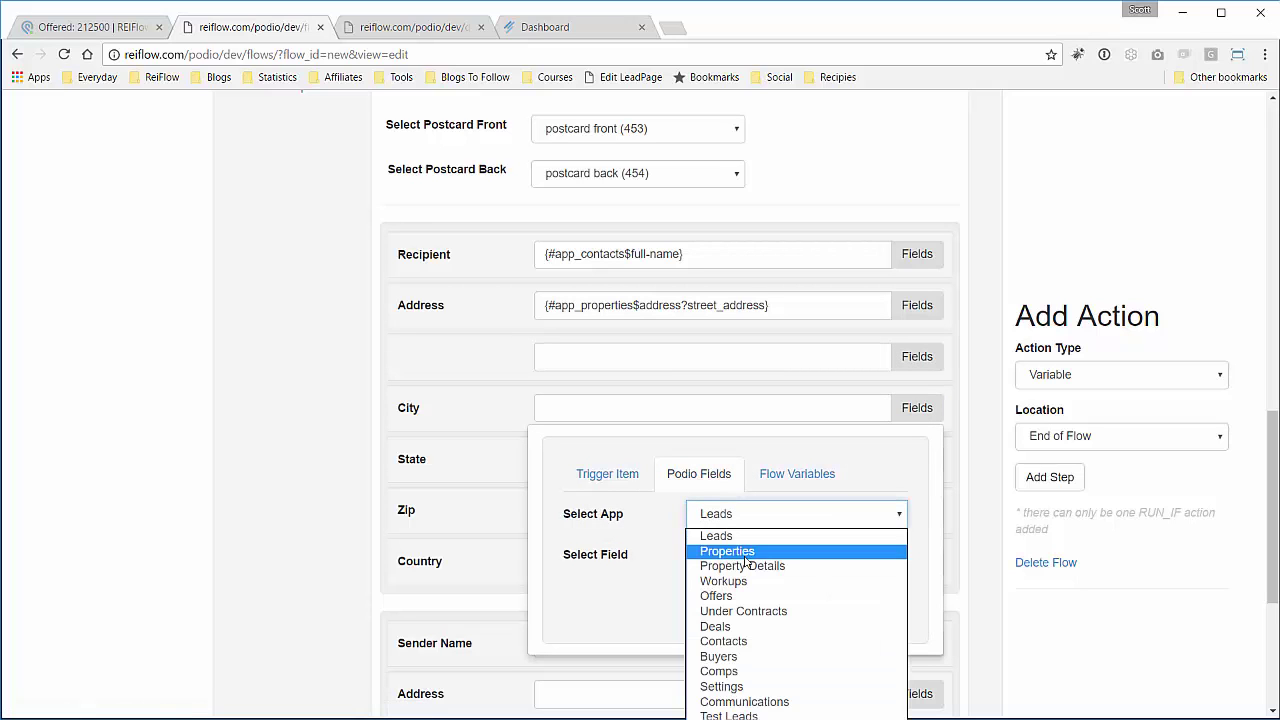
pyautogui.click(743, 549)
pyautogui.click(745, 555)
pyautogui.scroll(-1, 756, 497)
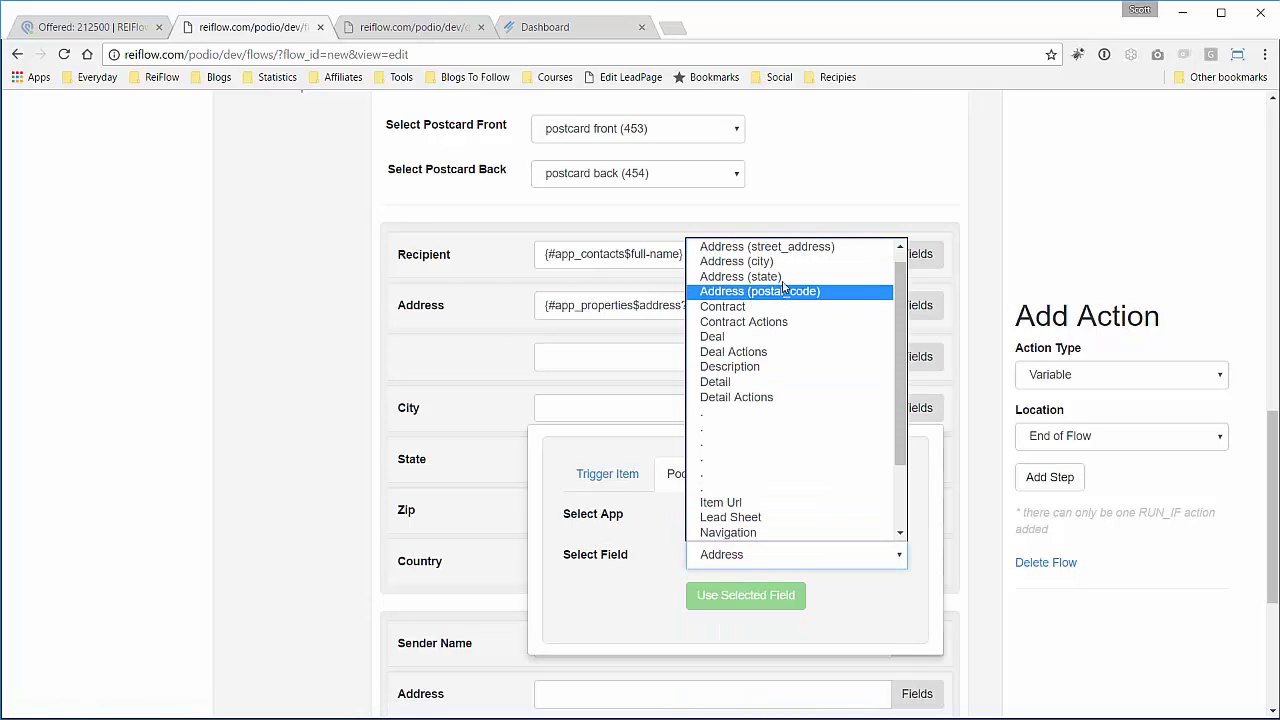
pyautogui.click(786, 263)
pyautogui.click(760, 595)
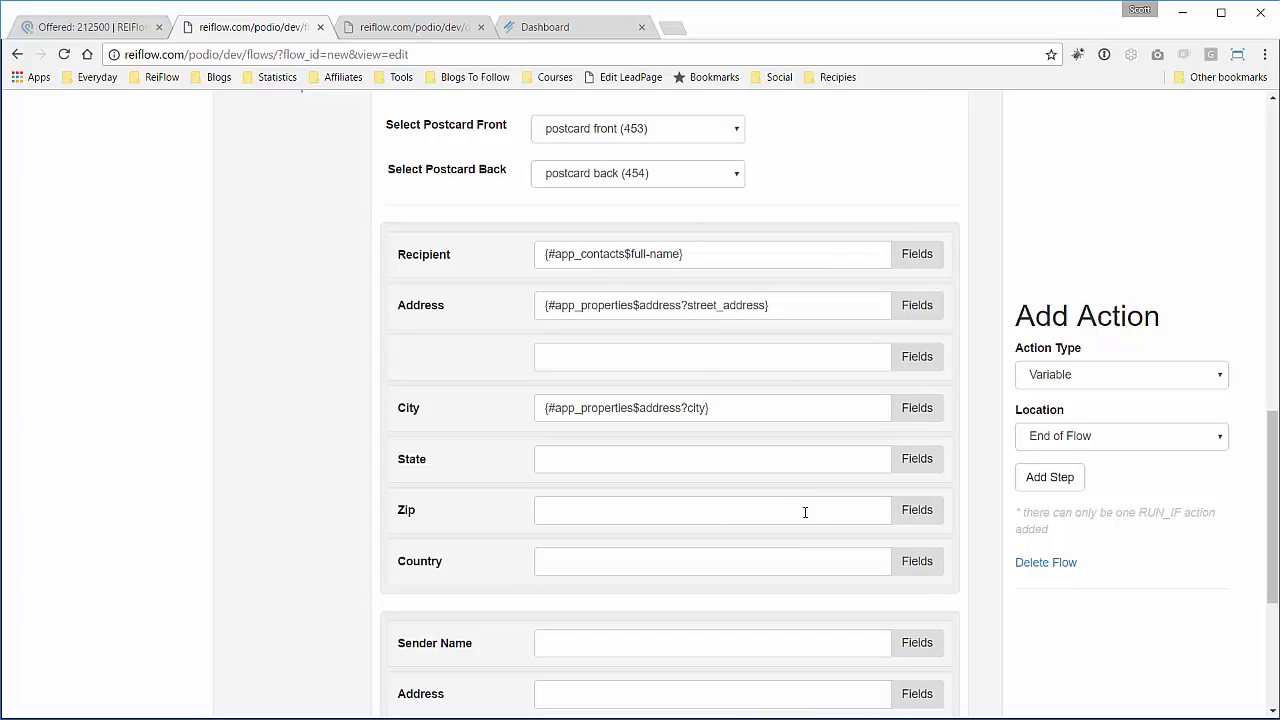
pyautogui.click(815, 461)
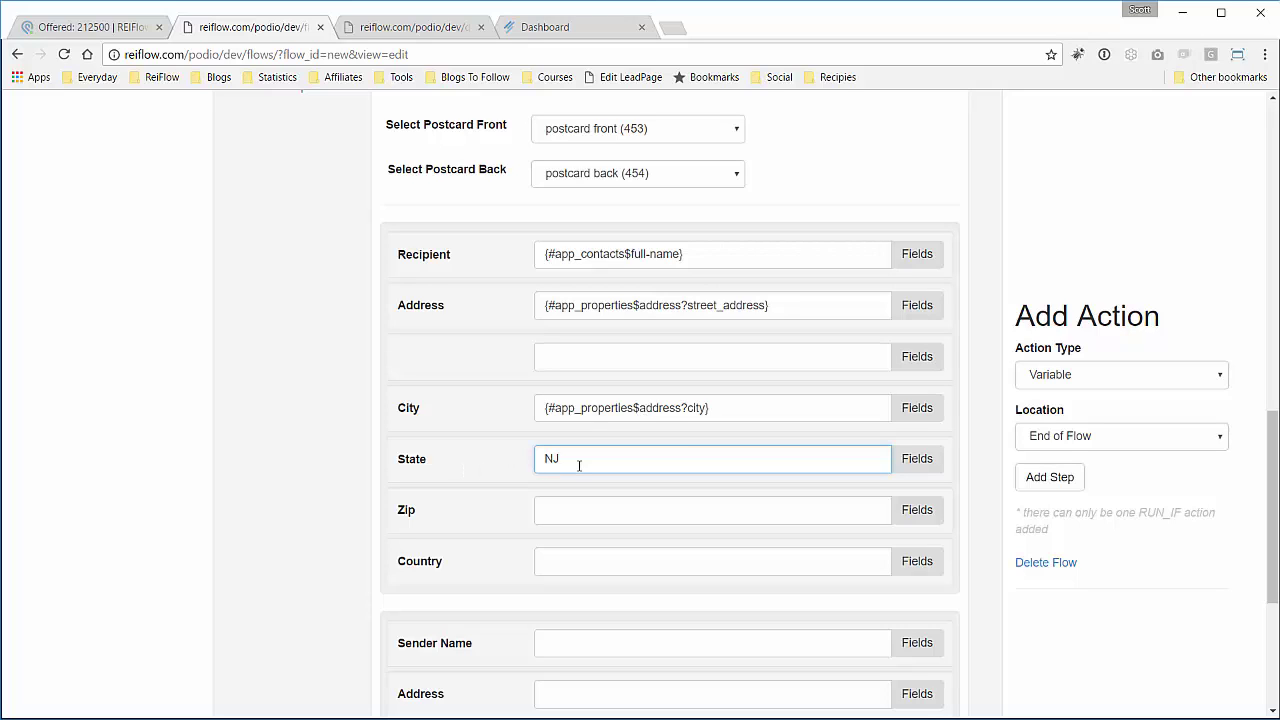
pyautogui.moveTo(579, 465); pyautogui.dragTo(526, 457)
pyautogui.click(494, 466)
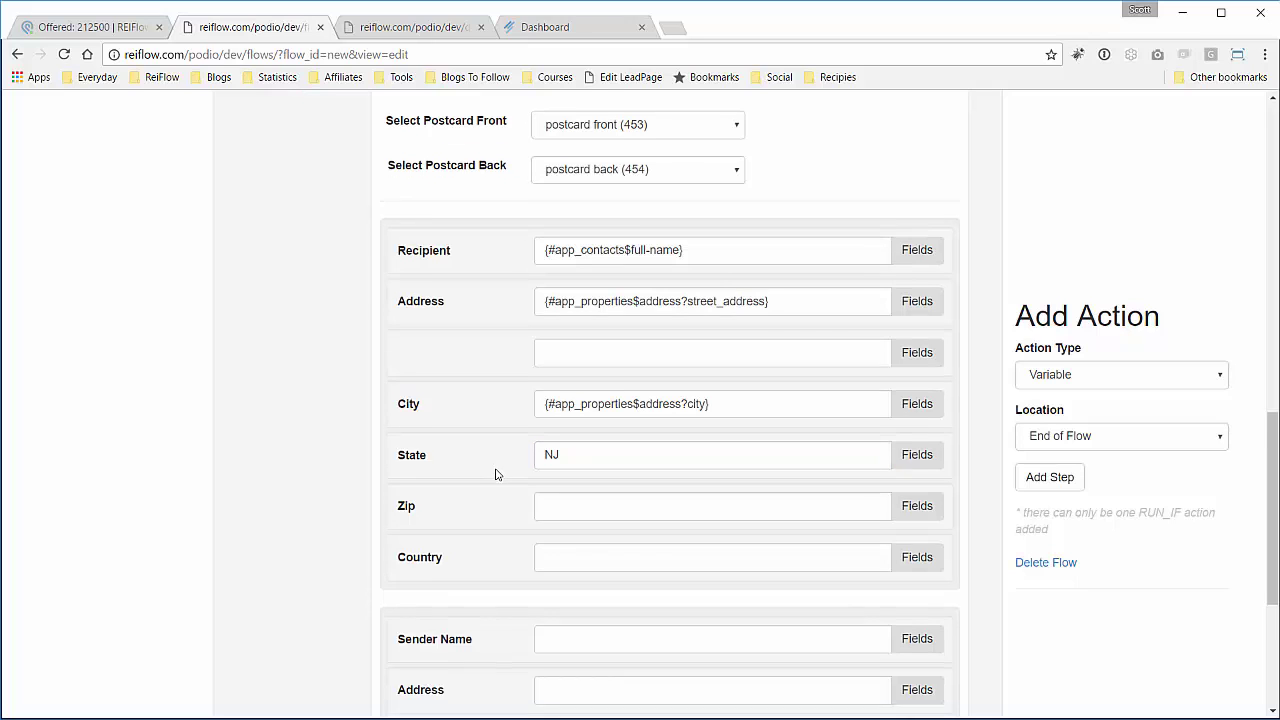
pyautogui.scroll(-1, 568, 470)
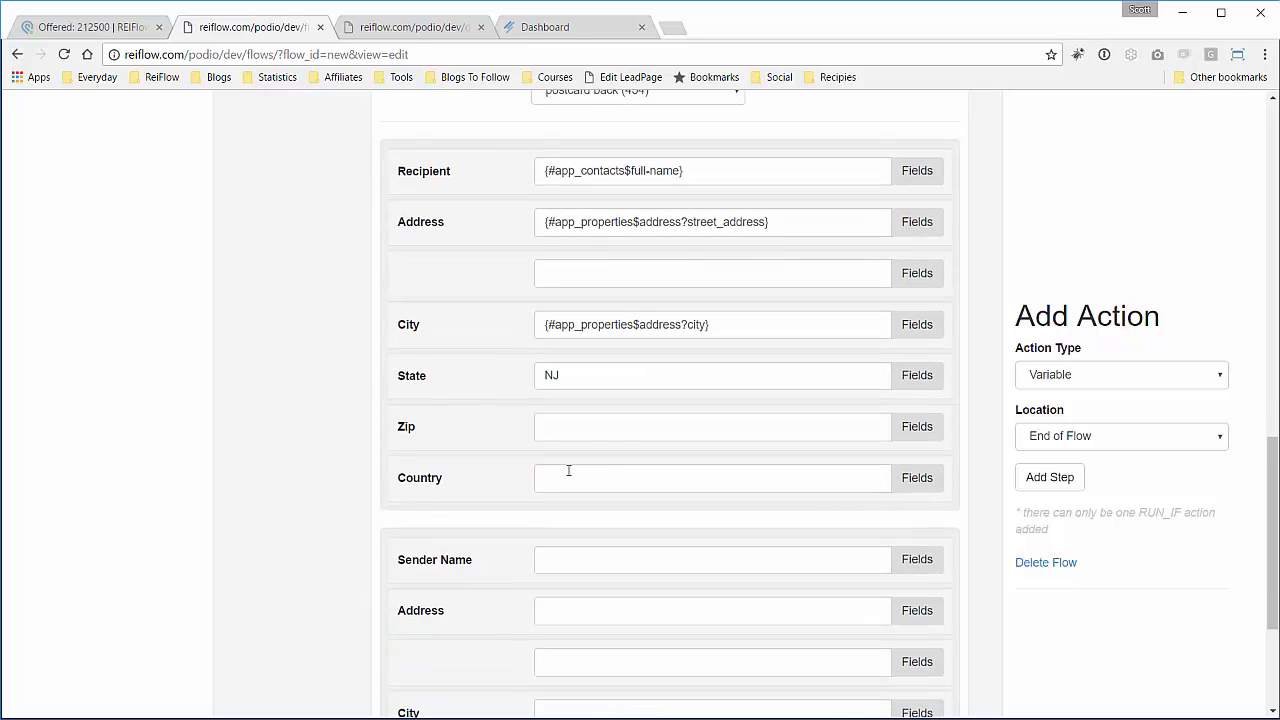
# Map the recipient Zip to the Properties Address (postal_code) field.
pyautogui.click(916, 426)
pyautogui.click(722, 492)
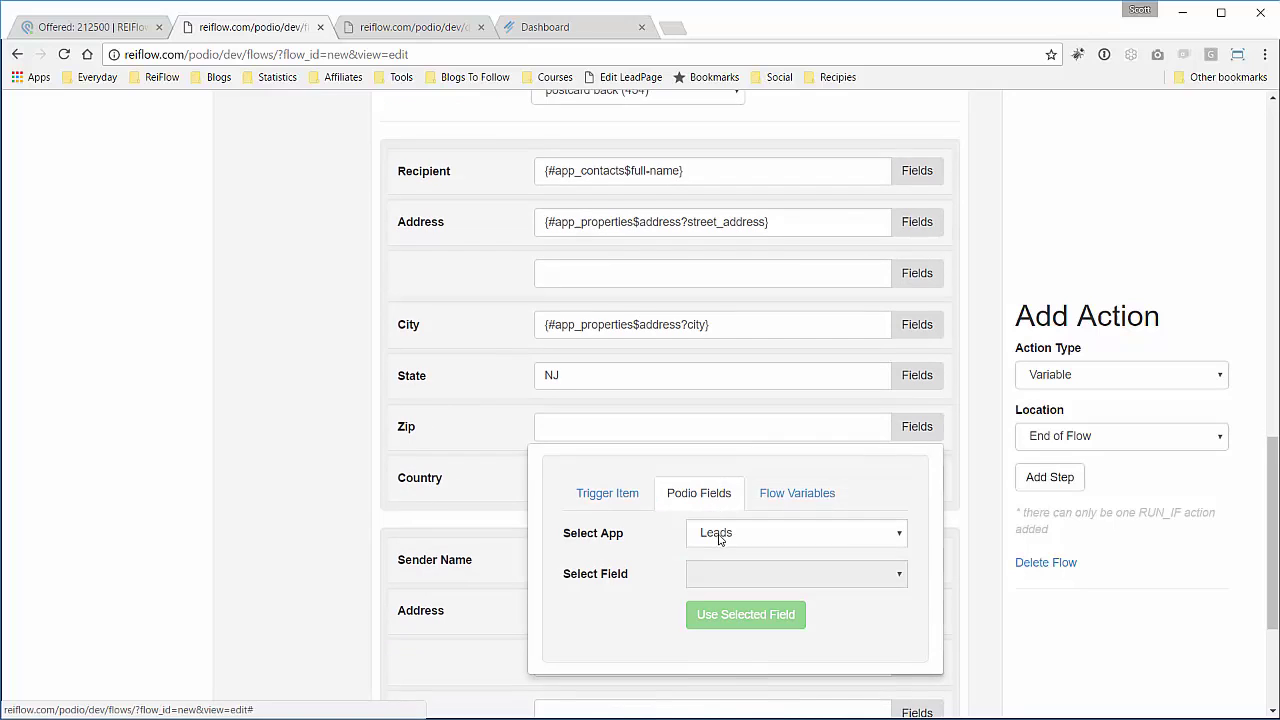
pyautogui.click(717, 533)
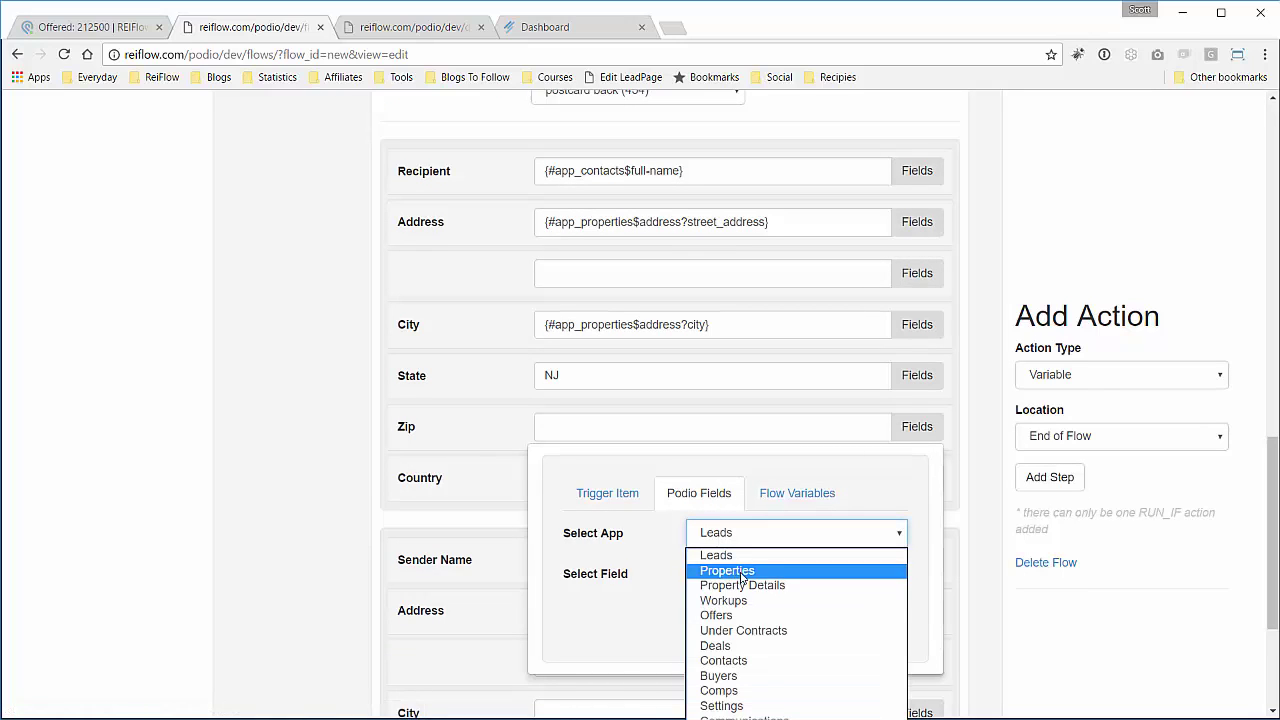
pyautogui.click(737, 572)
pyautogui.click(750, 574)
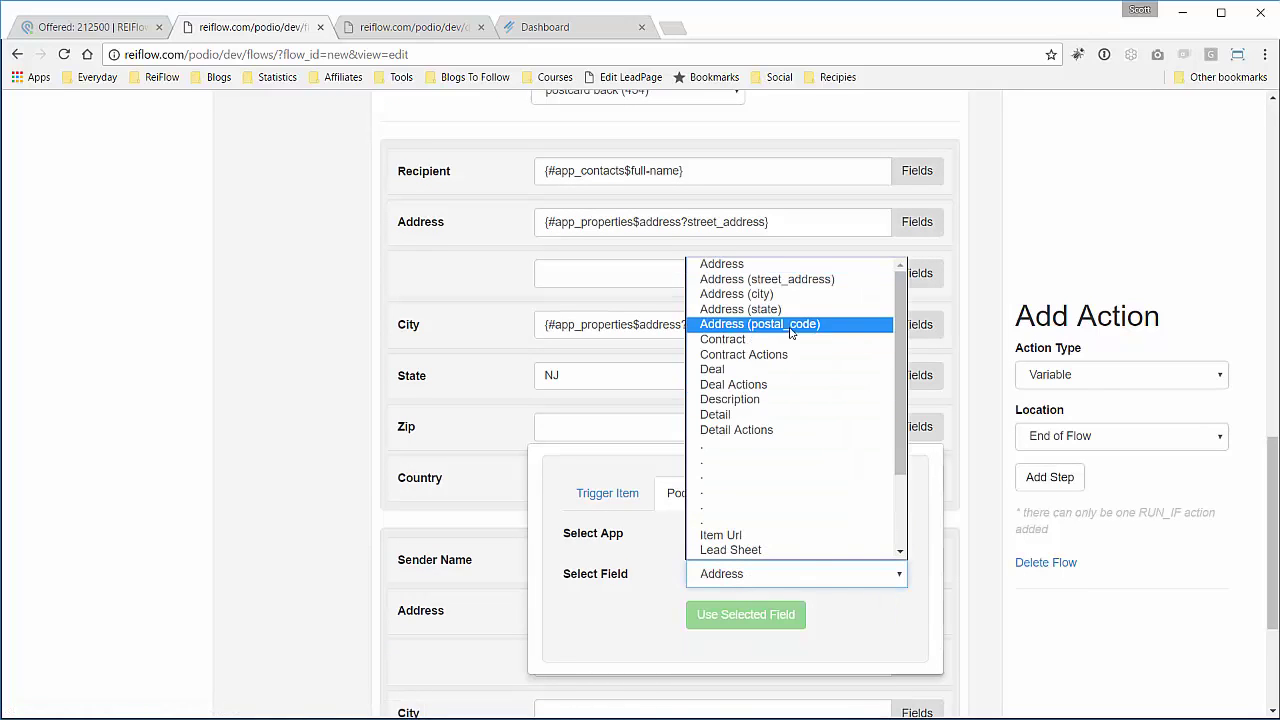
pyautogui.click(758, 324)
pyautogui.click(750, 614)
pyautogui.click(686, 478)
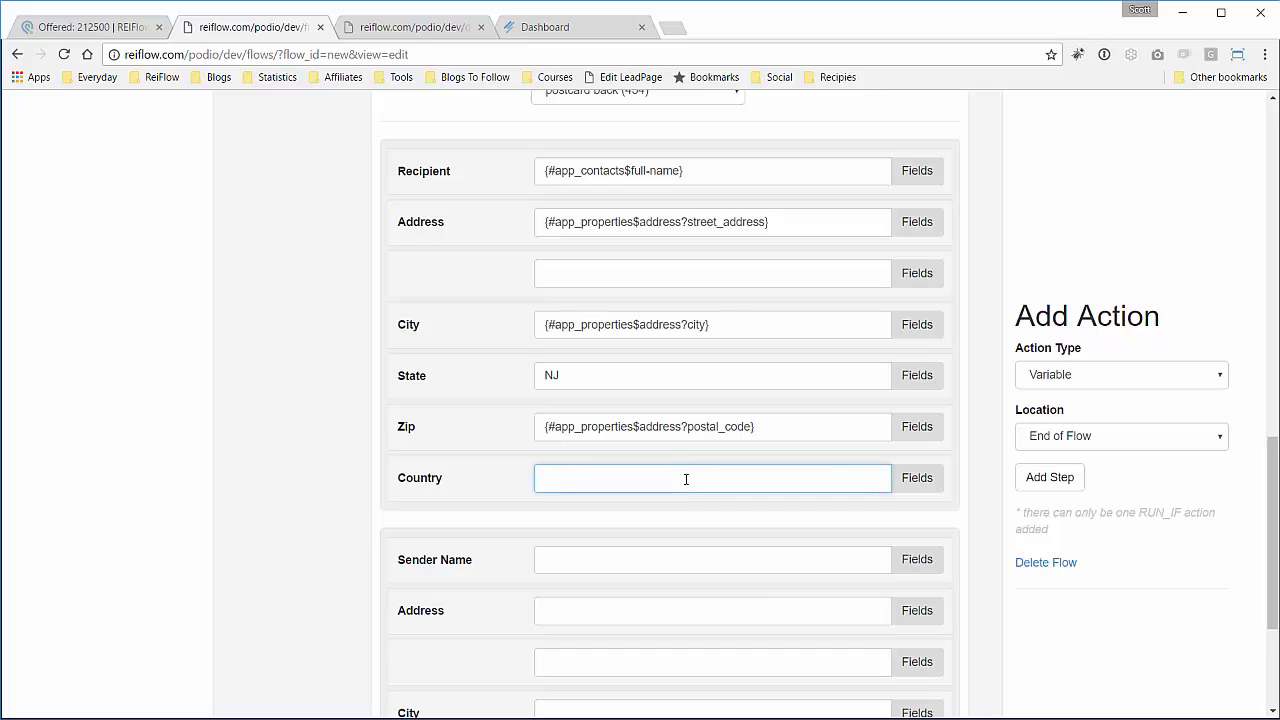
# Set the recipient country to US and enter the sender's name and street address.
pyautogui.write('US')
pyautogui.scroll(-3, 686, 478)
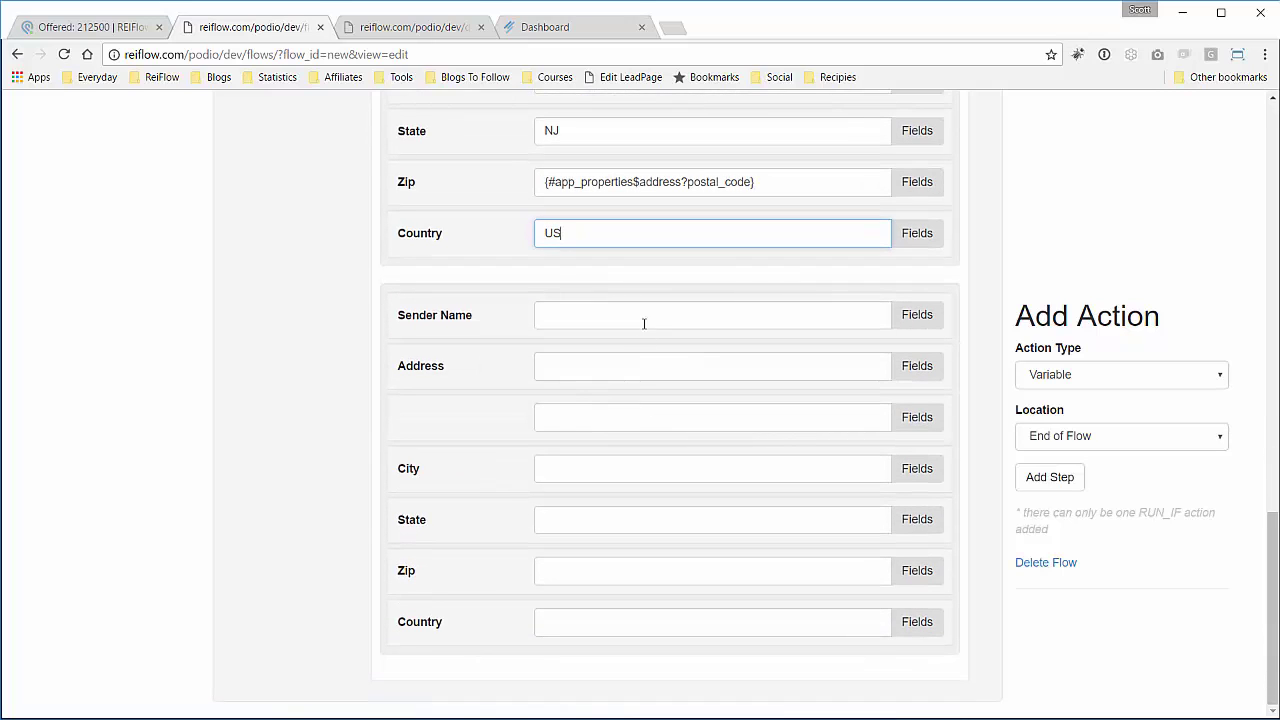
pyautogui.click(647, 315)
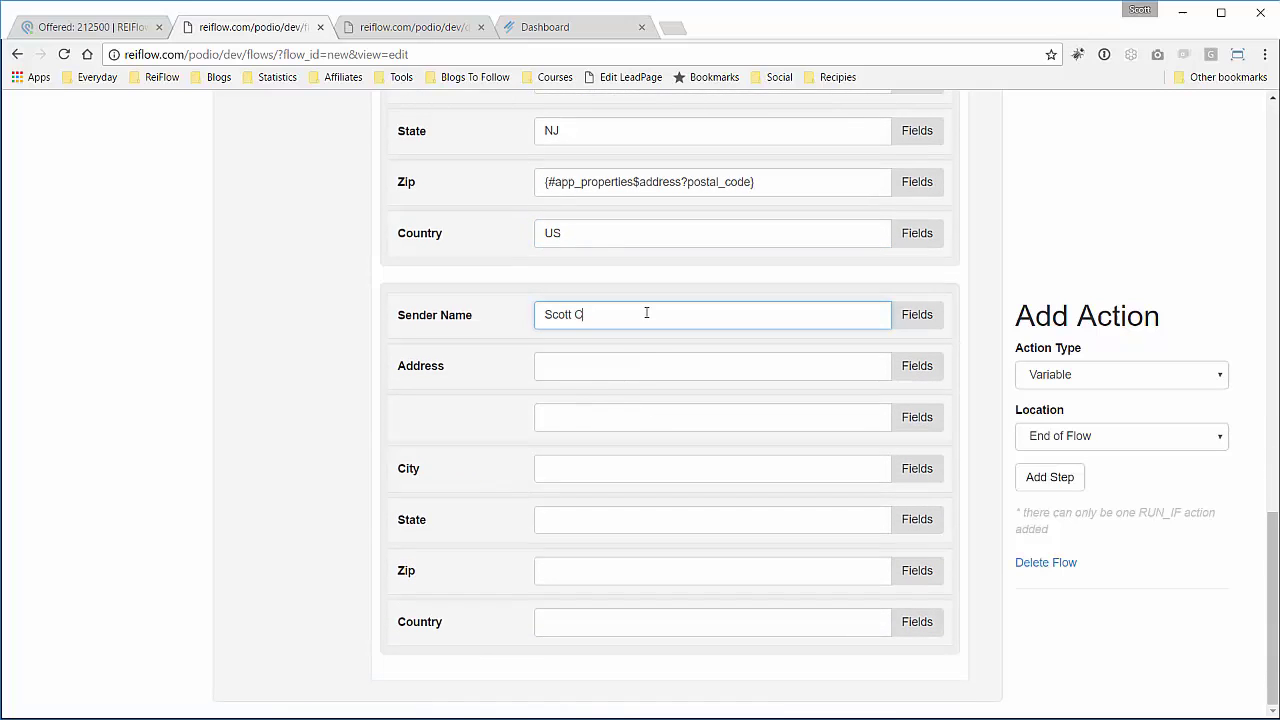
pyautogui.press('Tab')
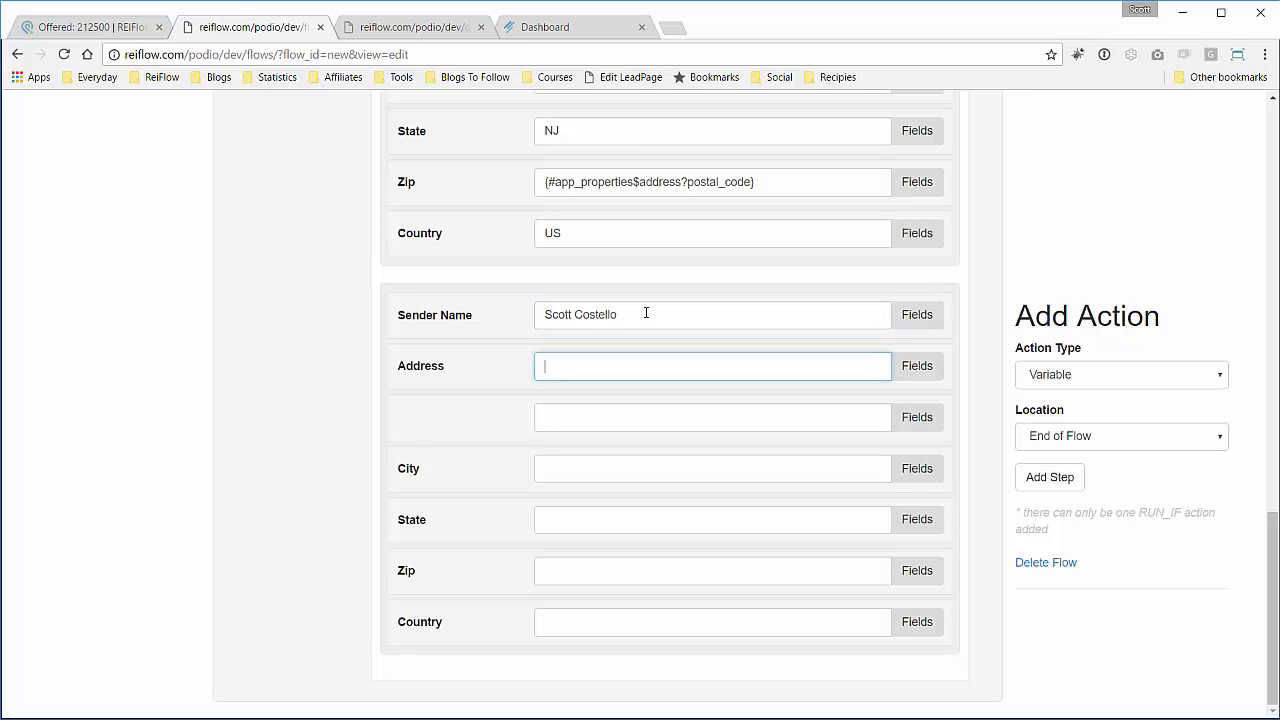
pyautogui.press('Tab')
pyautogui.press('Tab')
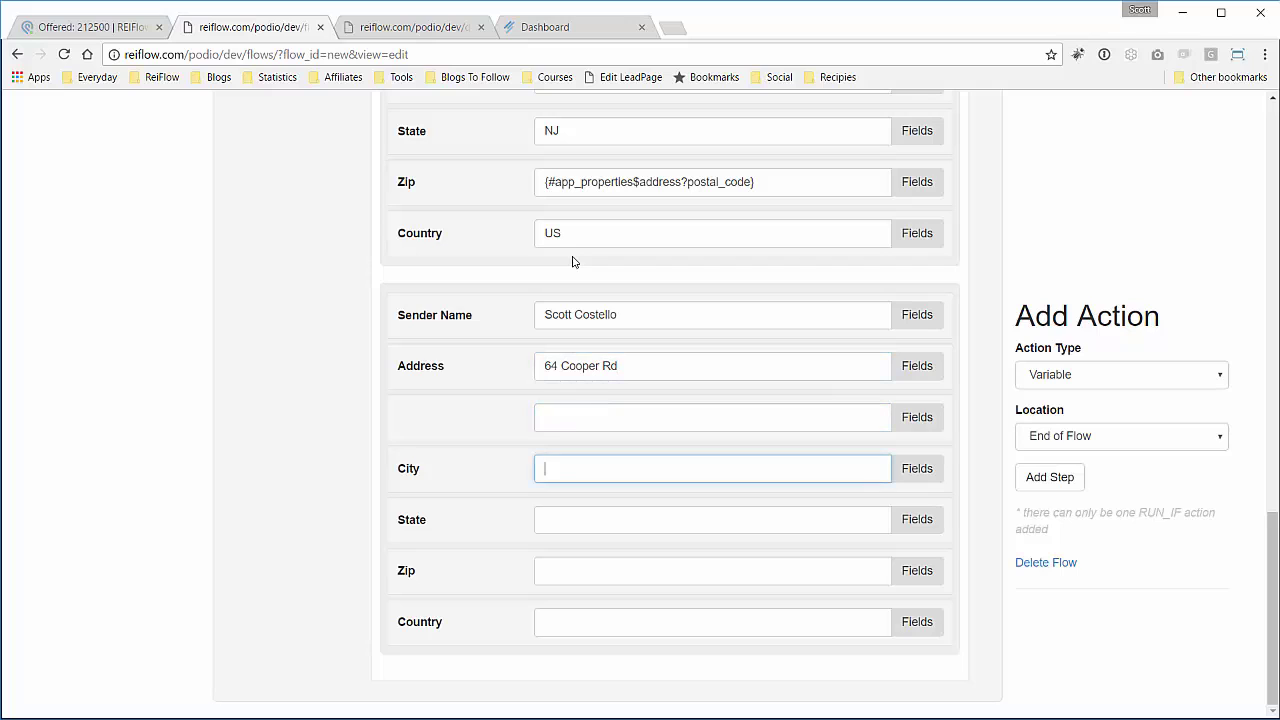
# Fill in the sender's city, zip code and country US.
pyautogui.write('Denville')
pyautogui.press('Tab')
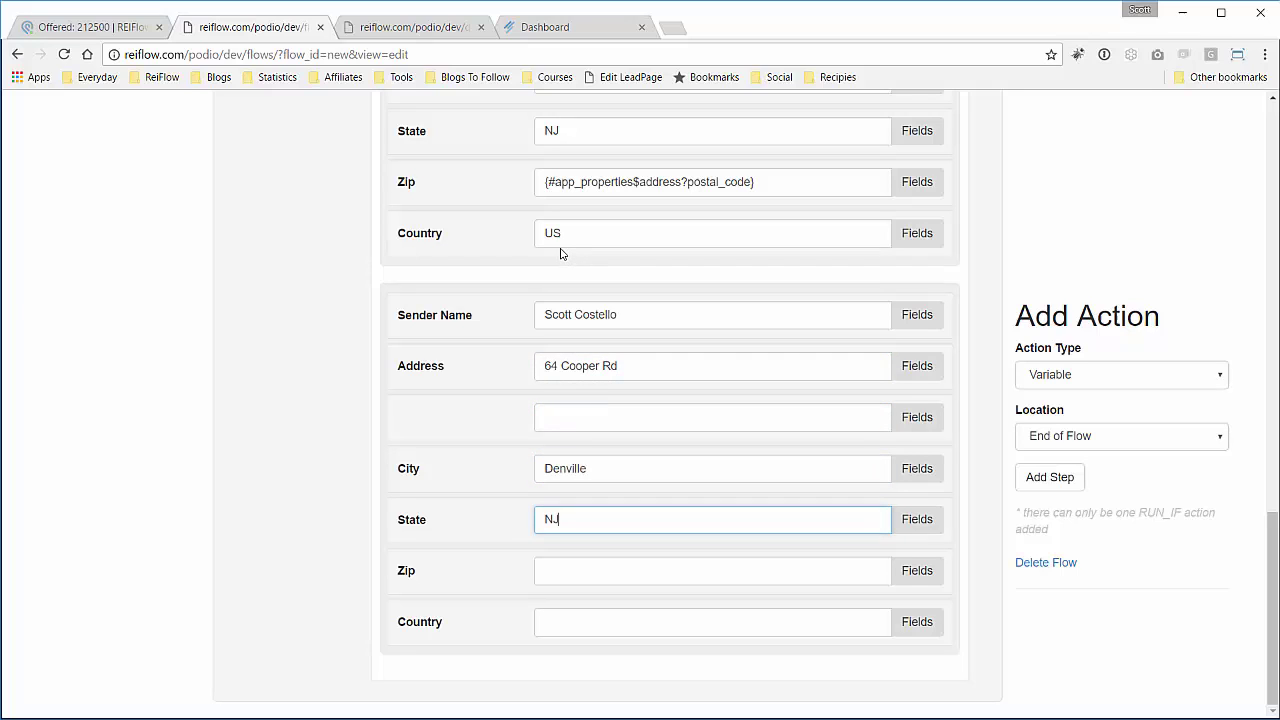
pyautogui.press('Tab')
pyautogui.write('07834')
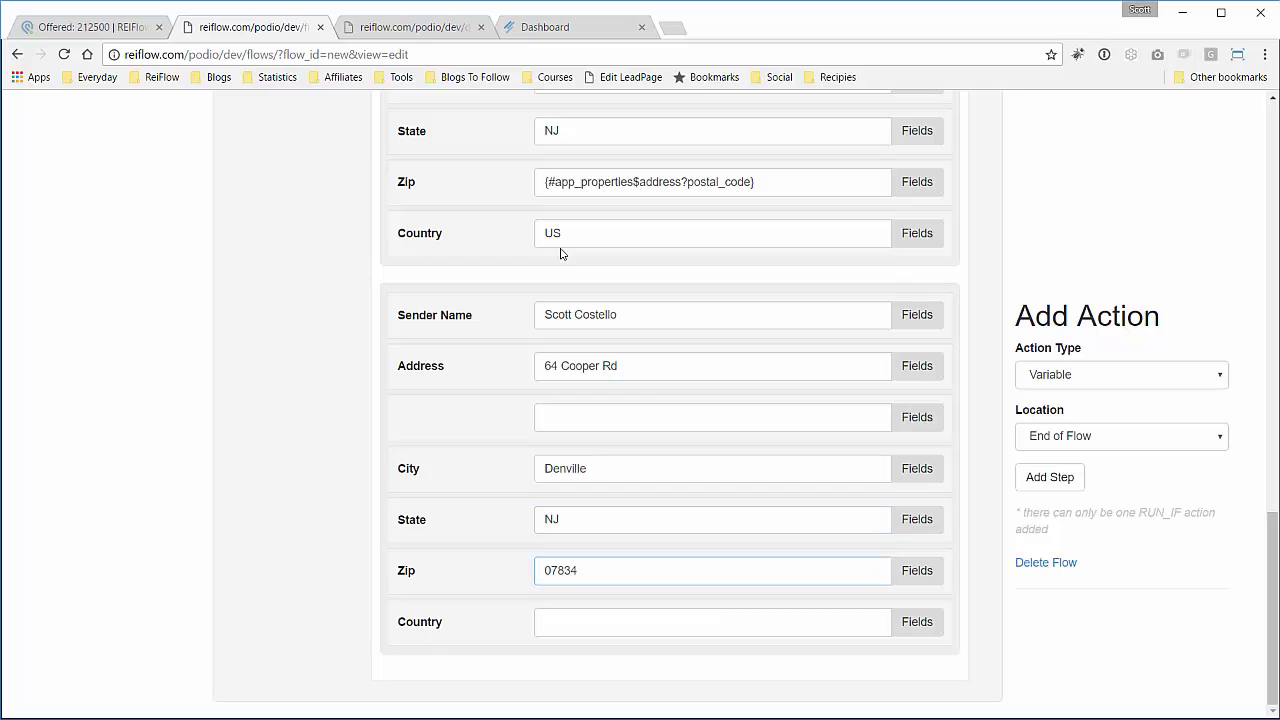
pyautogui.press('Tab')
pyautogui.write('US')
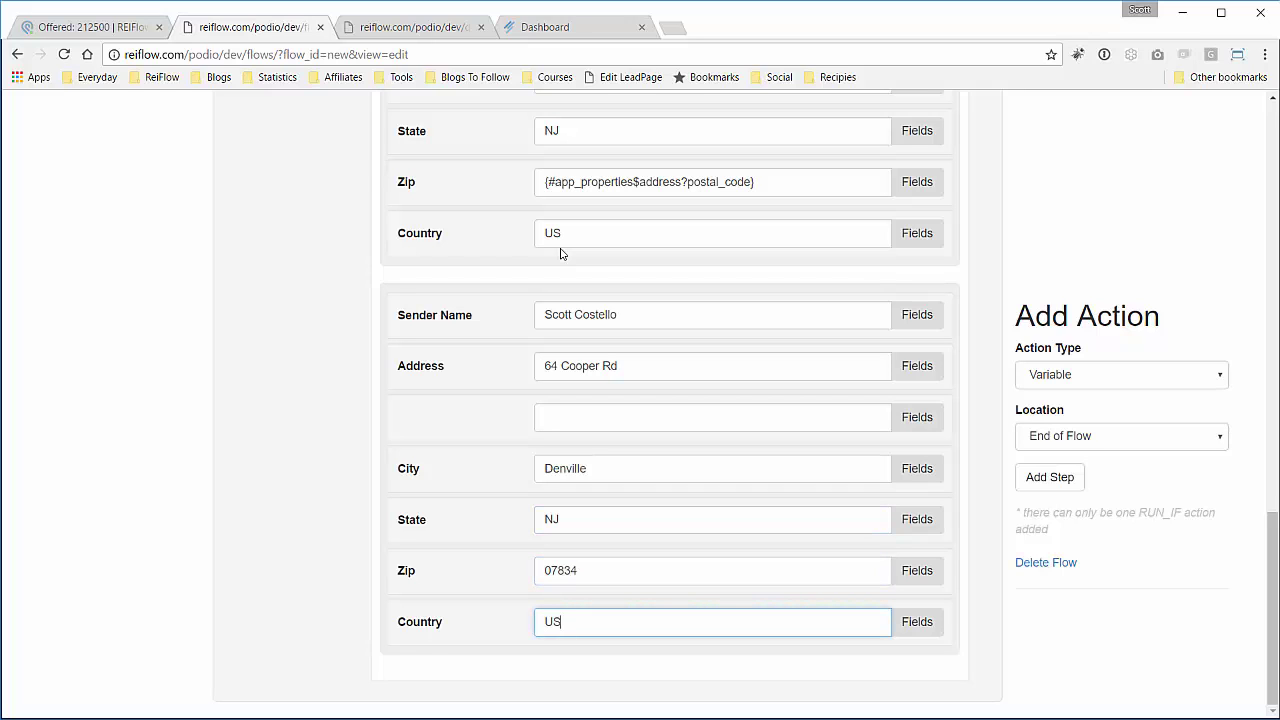
pyautogui.scroll(2, 503, 271)
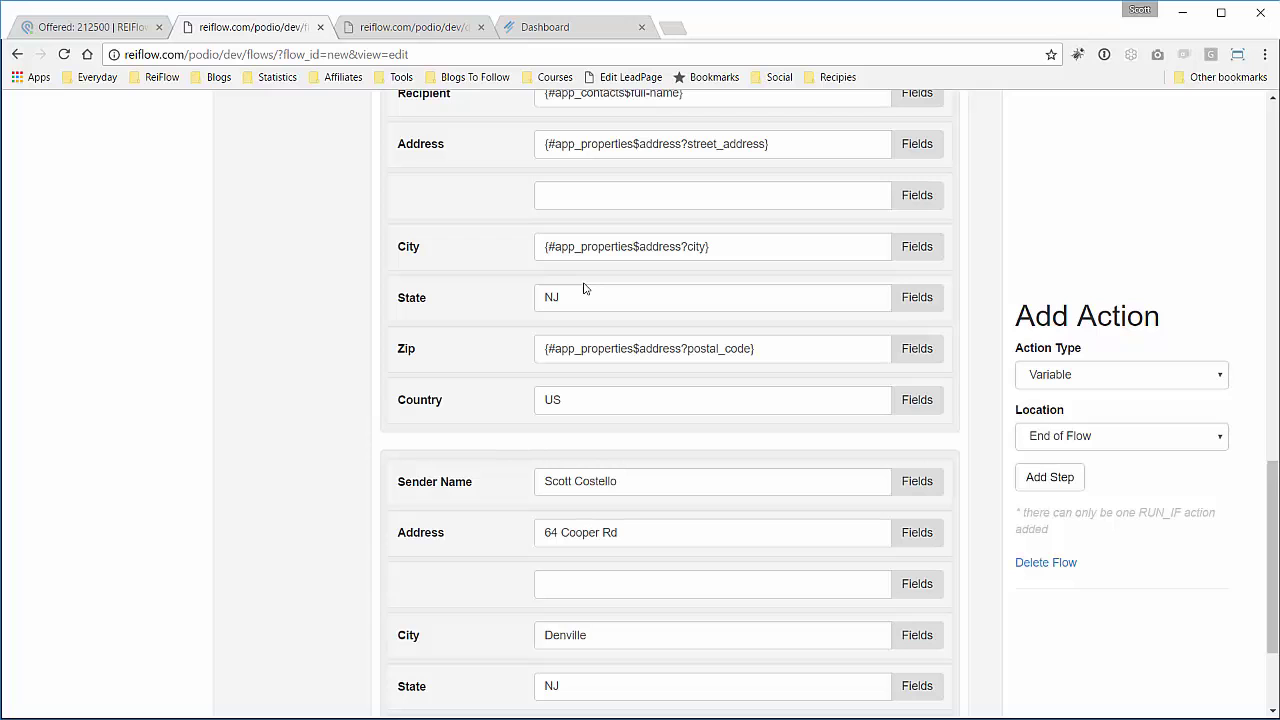
# Check the recipient State value, then save the Send Postcard using Lob flow.
pyautogui.click(581, 303)
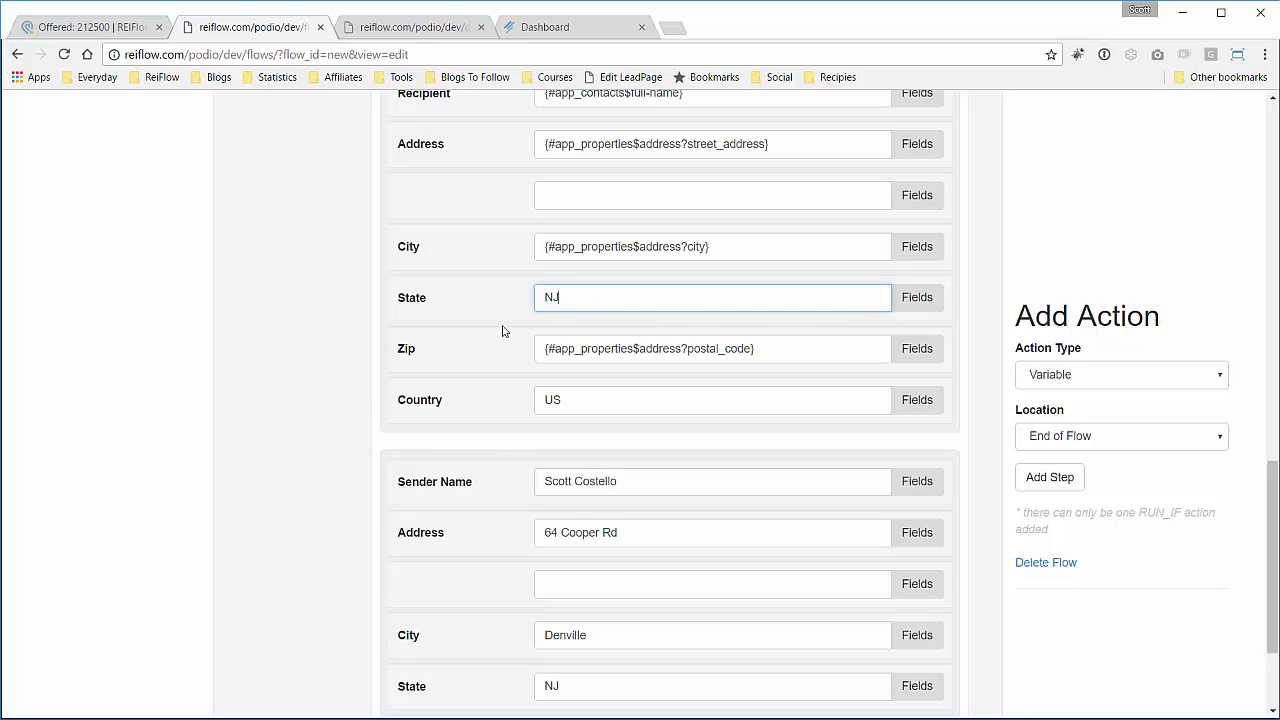
pyautogui.click(497, 331)
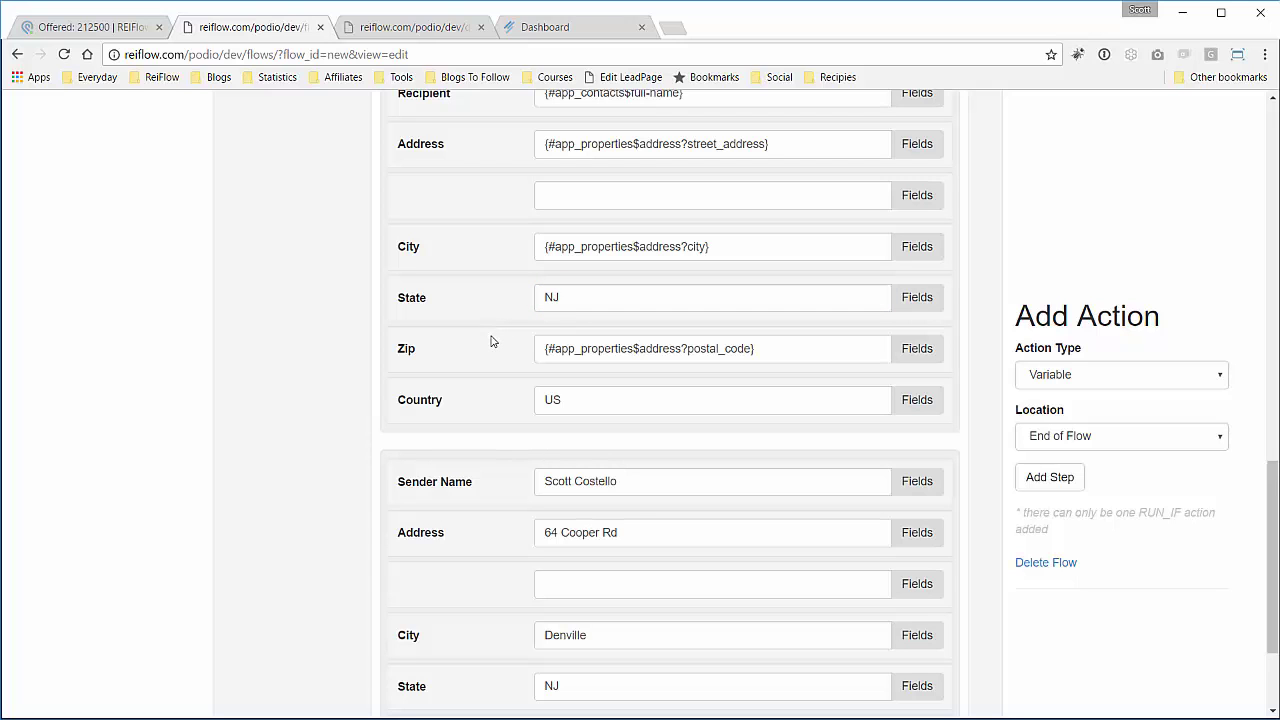
pyautogui.scroll(6, 491, 341)
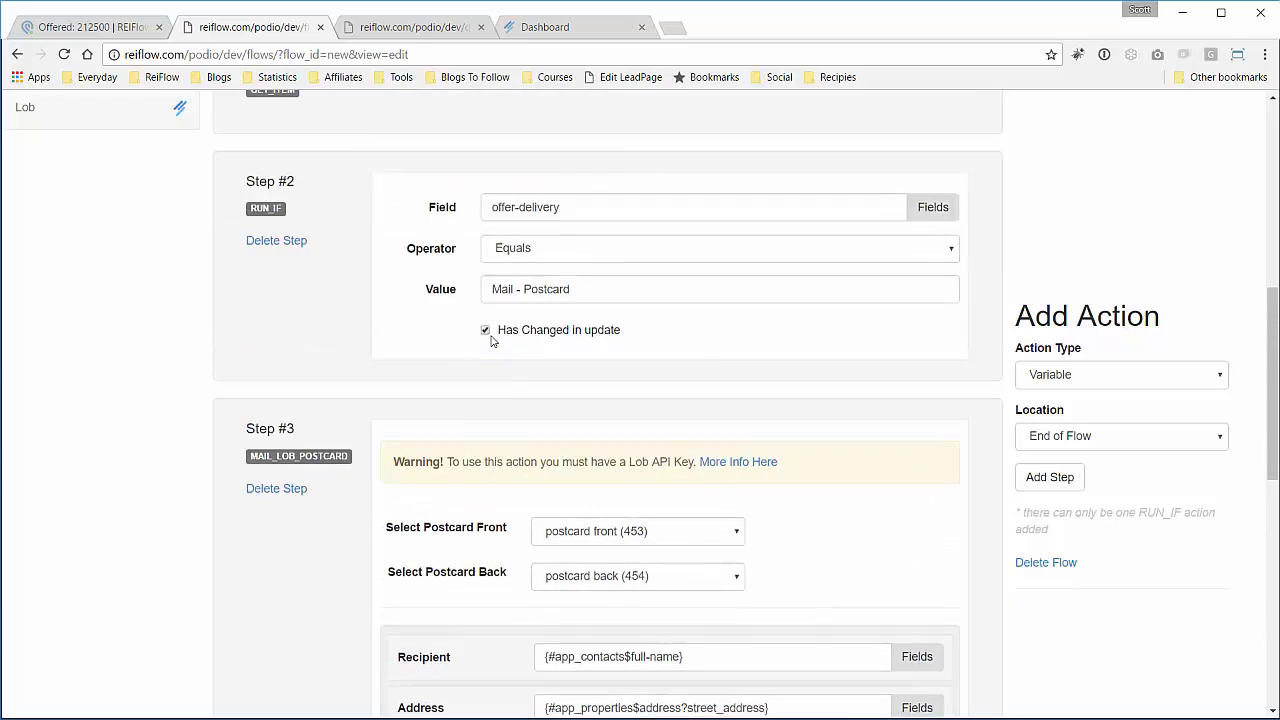
pyautogui.scroll(6, 491, 341)
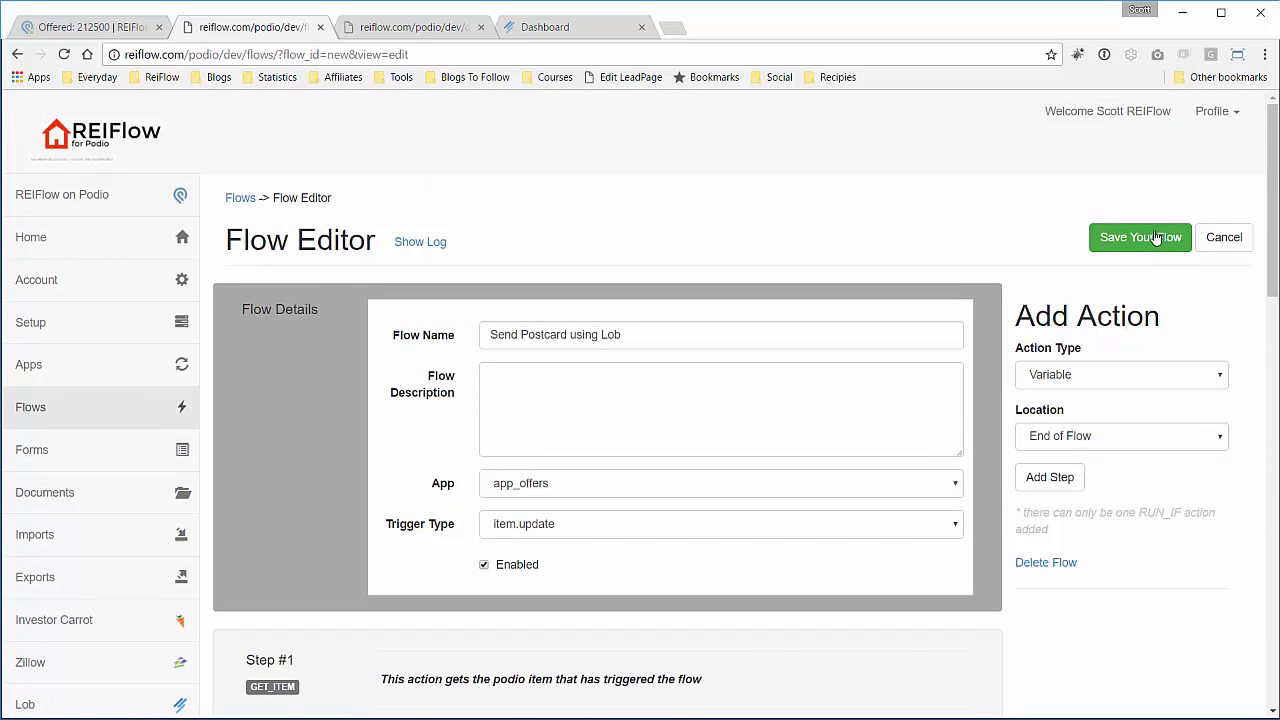
pyautogui.click(1157, 237)
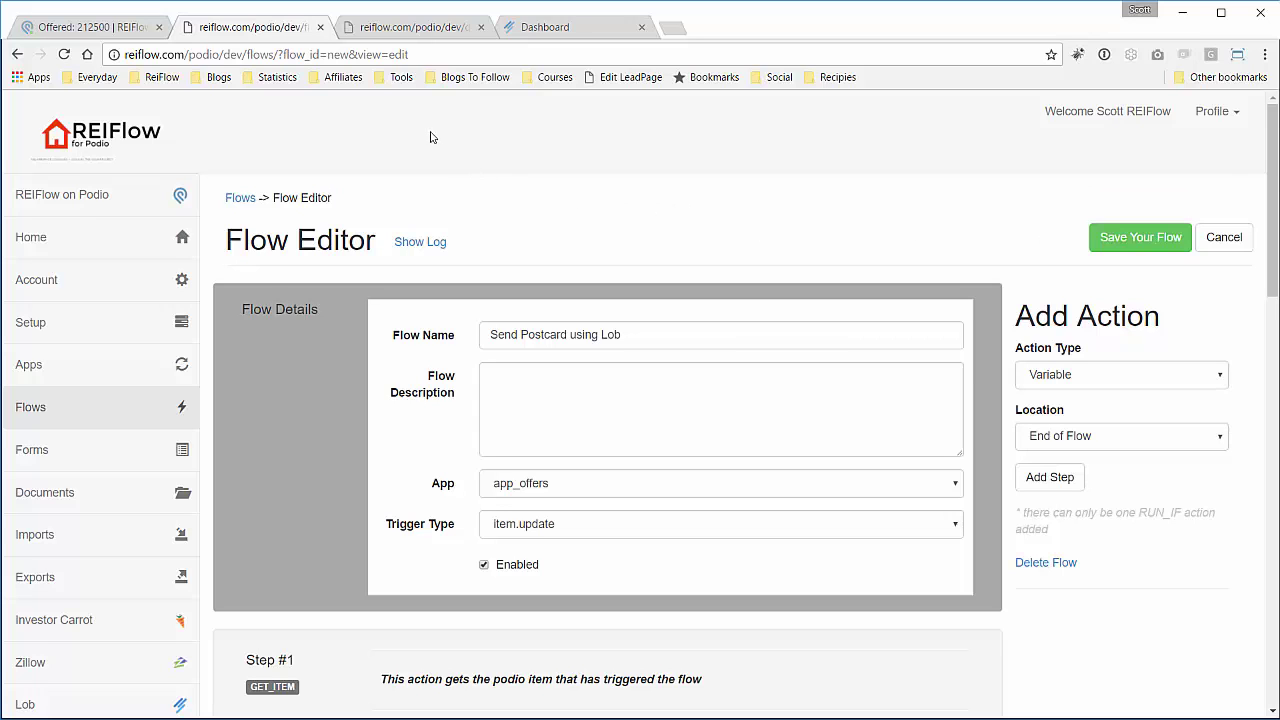
# Change the Podio offer's Offer Delivery field to Mail - Postcard to trigger the flow.
pyautogui.click(95, 36)
pyautogui.scroll(-1, 100, 385)
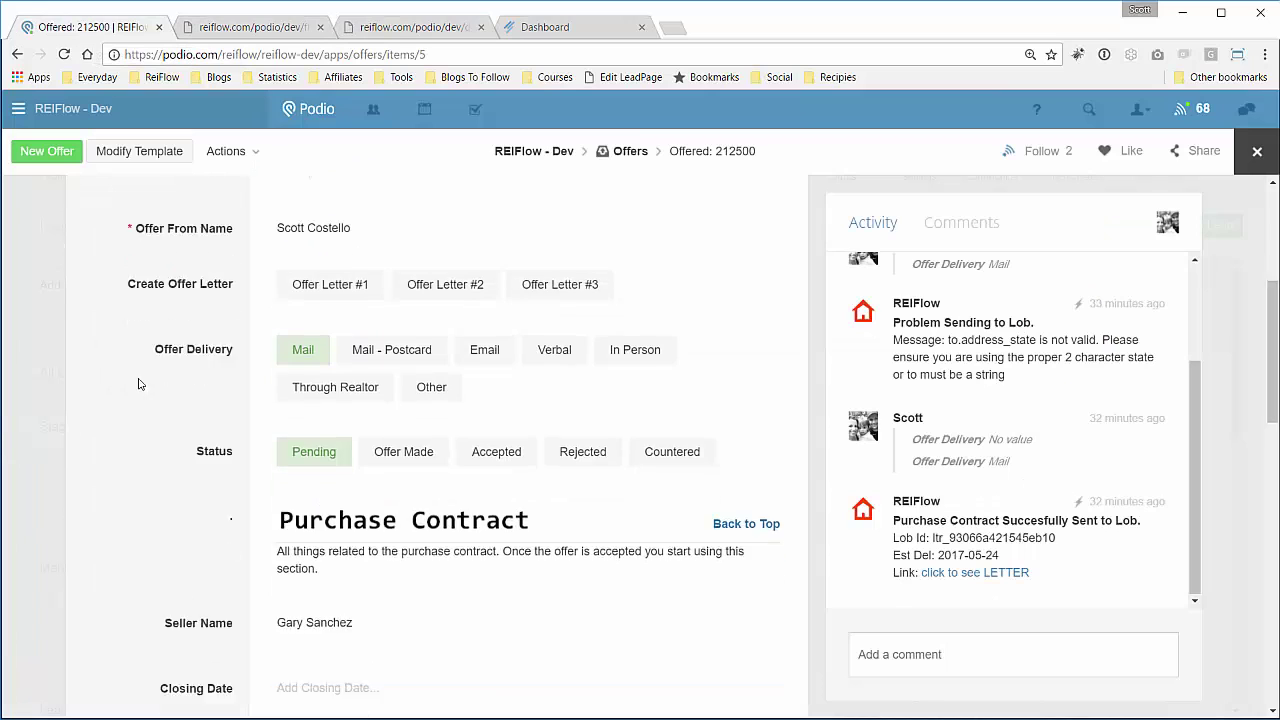
pyautogui.click(373, 306)
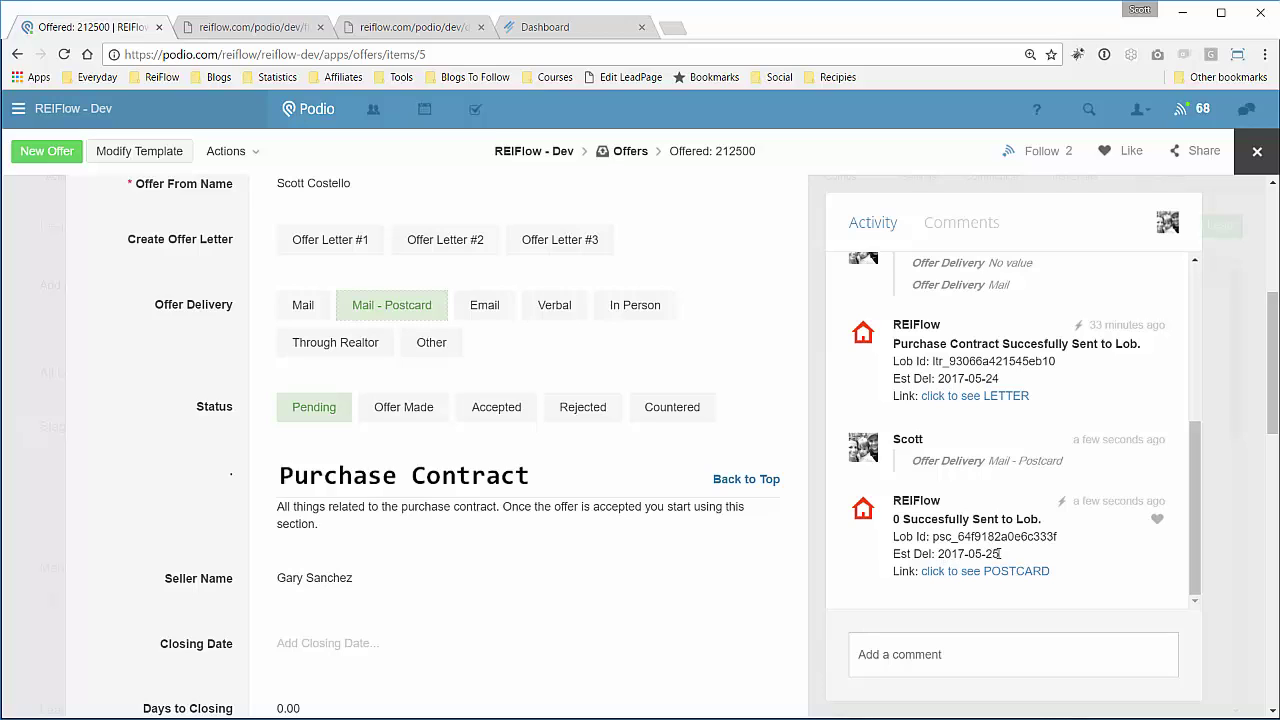
# Open the postcard PDF from the activity feed and inspect the personalized greeting and addresses.
pyautogui.click(955, 573)
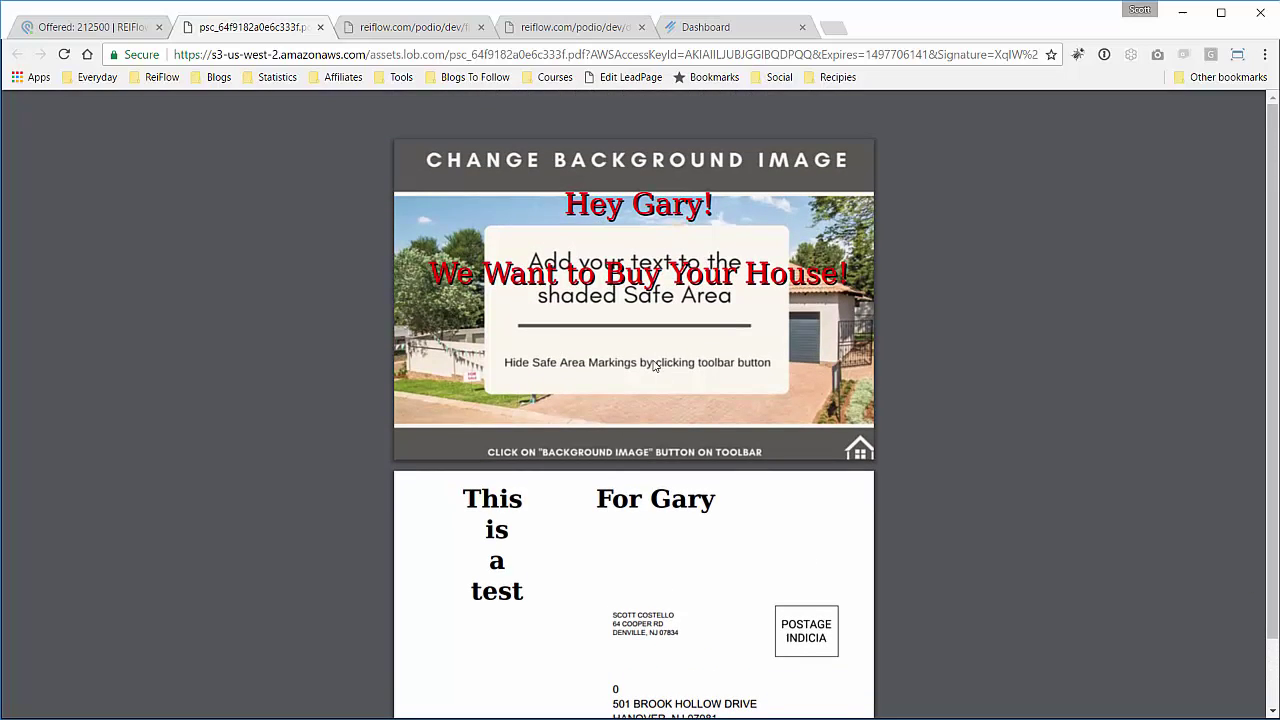
pyautogui.scroll(-1, 498, 380)
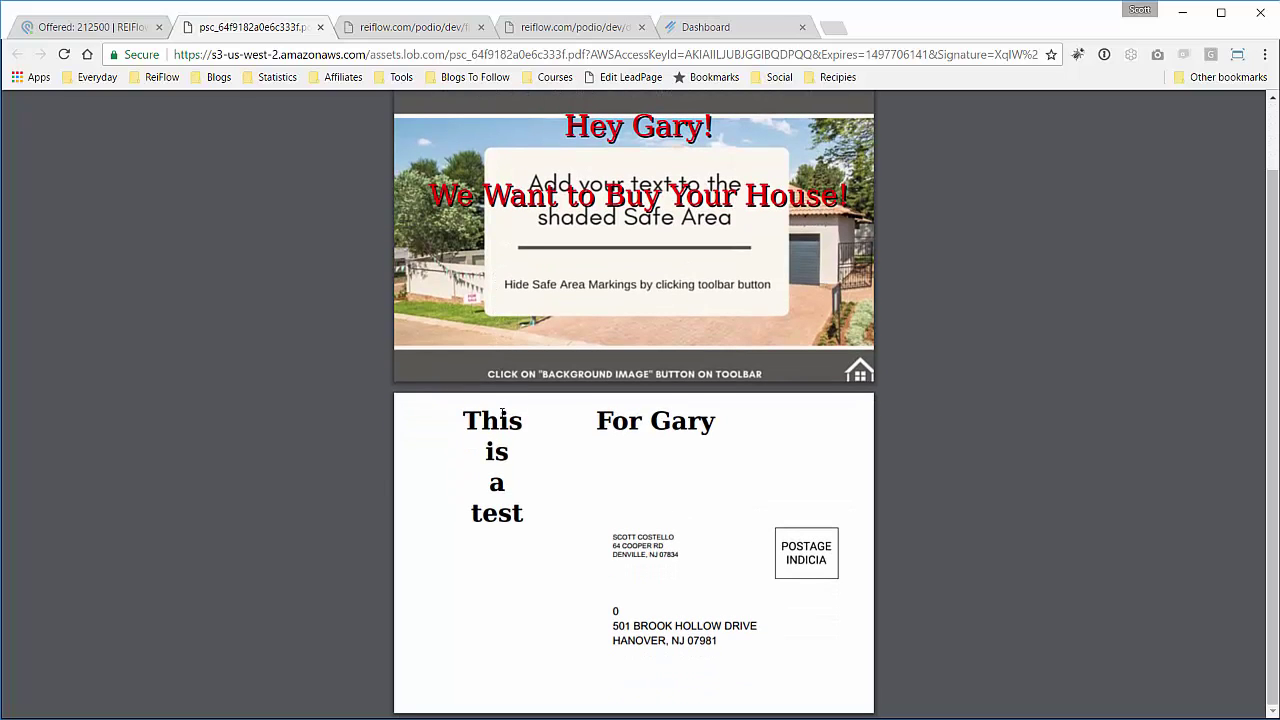
pyautogui.moveTo(600, 422); pyautogui.dragTo(707, 428)
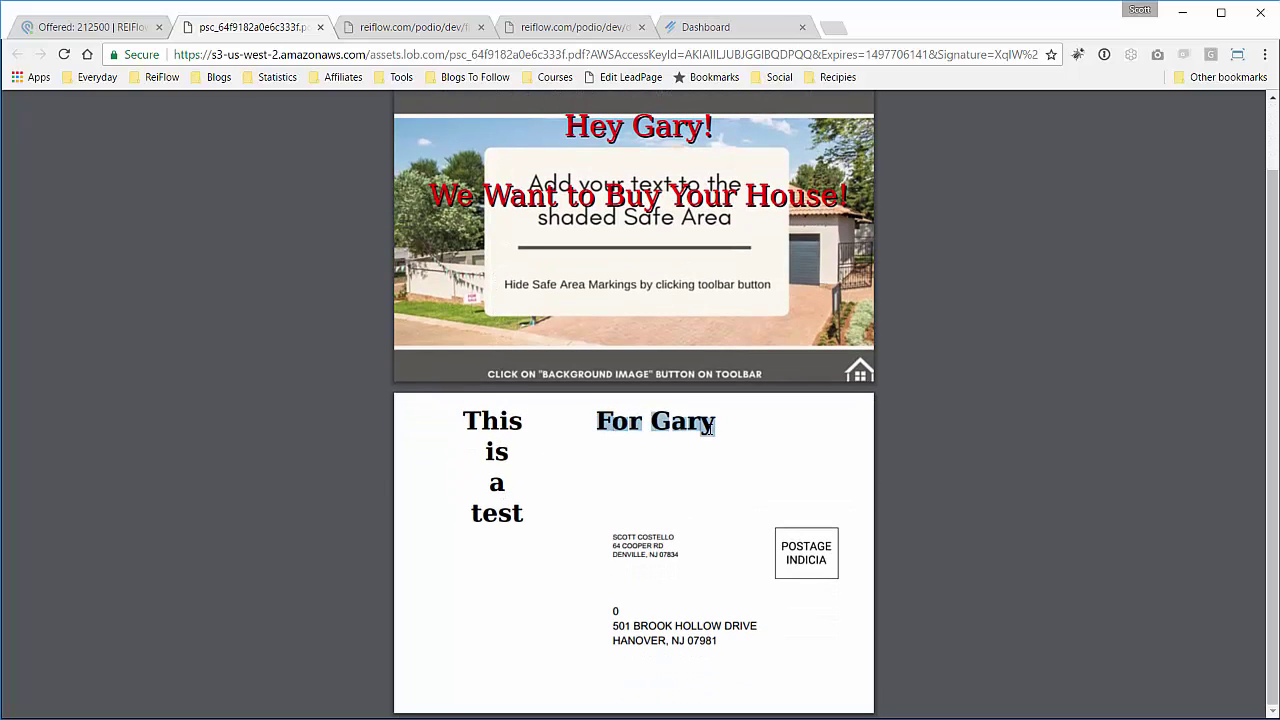
pyautogui.click(732, 457)
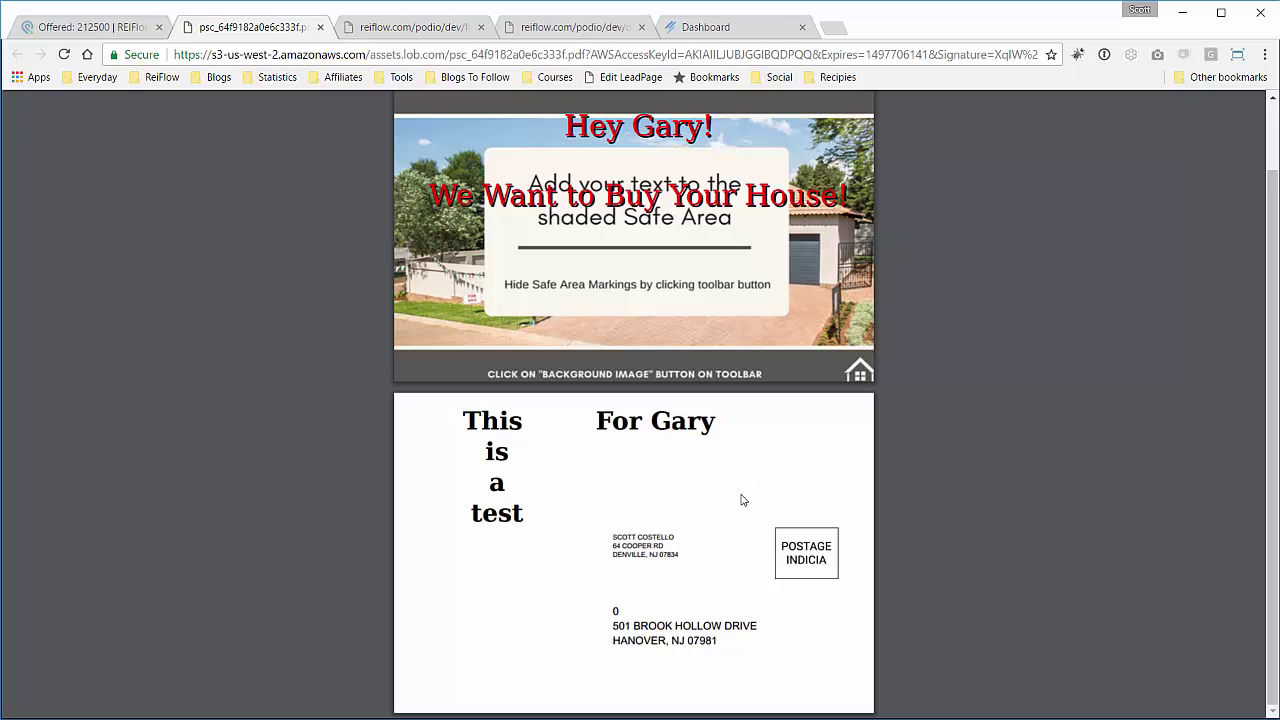
pyautogui.scroll(1, 742, 497)
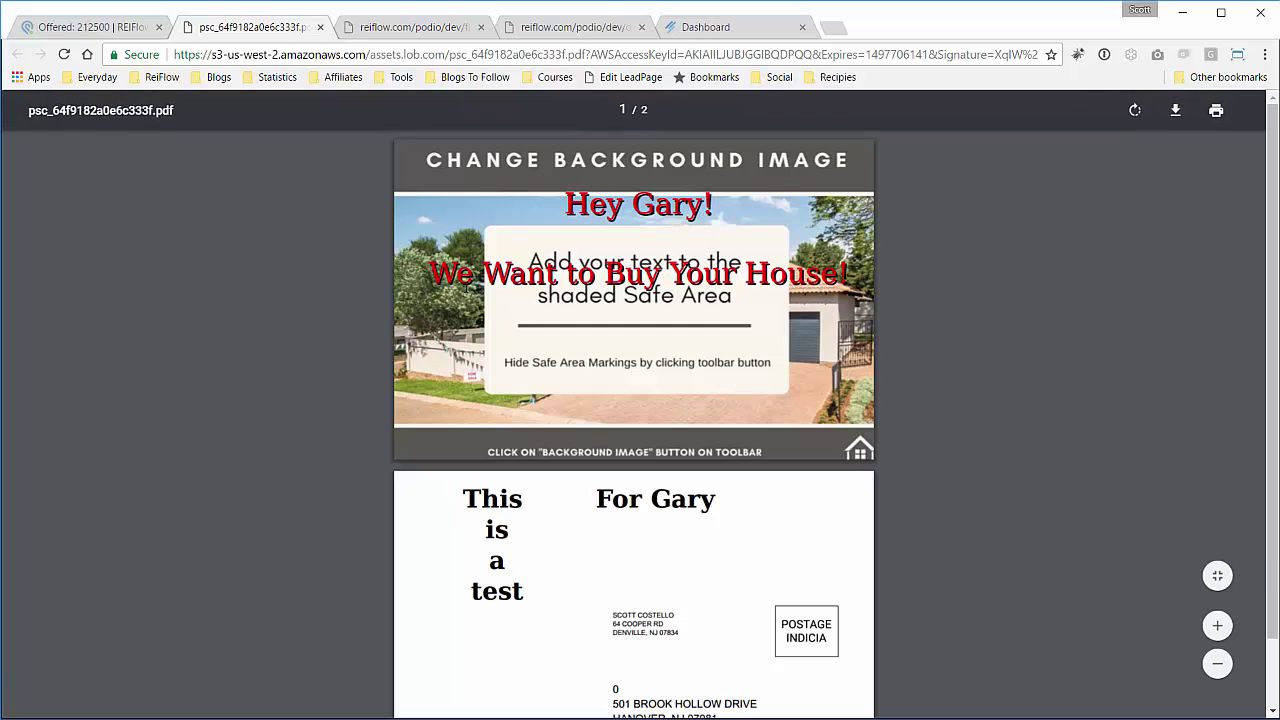
pyautogui.scroll(-1, 463, 296)
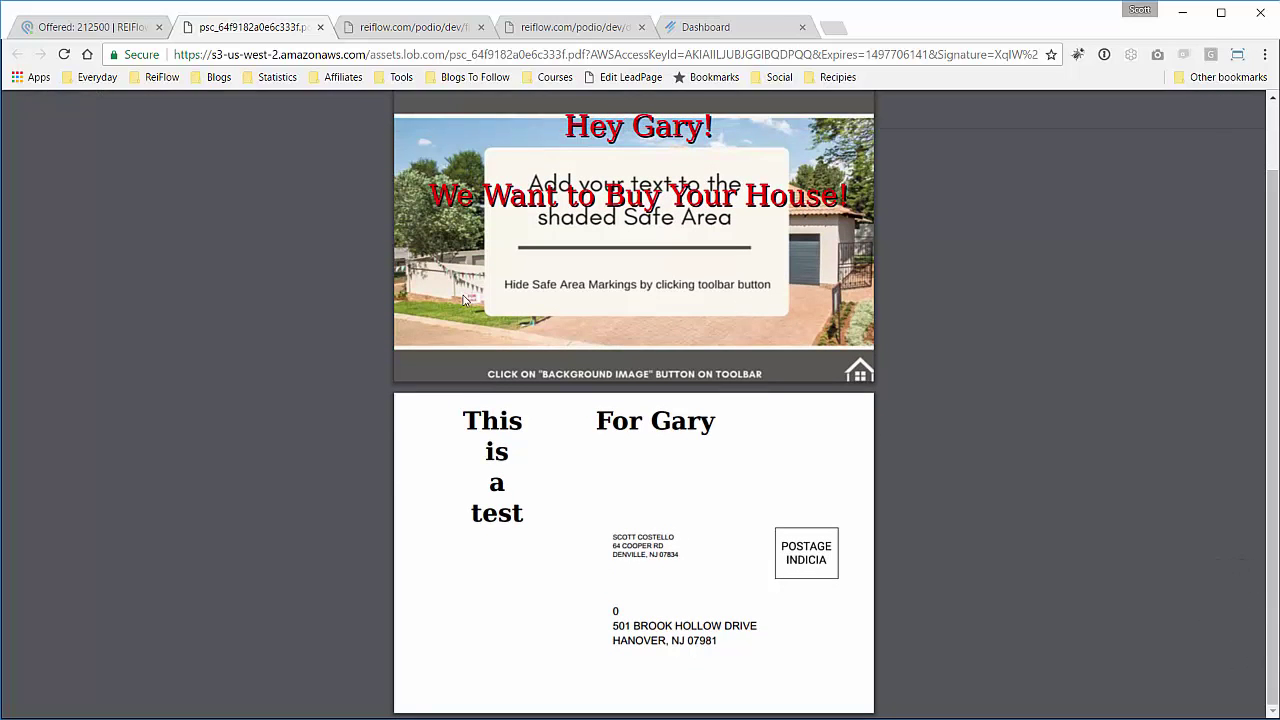
pyautogui.scroll(1, 463, 298)
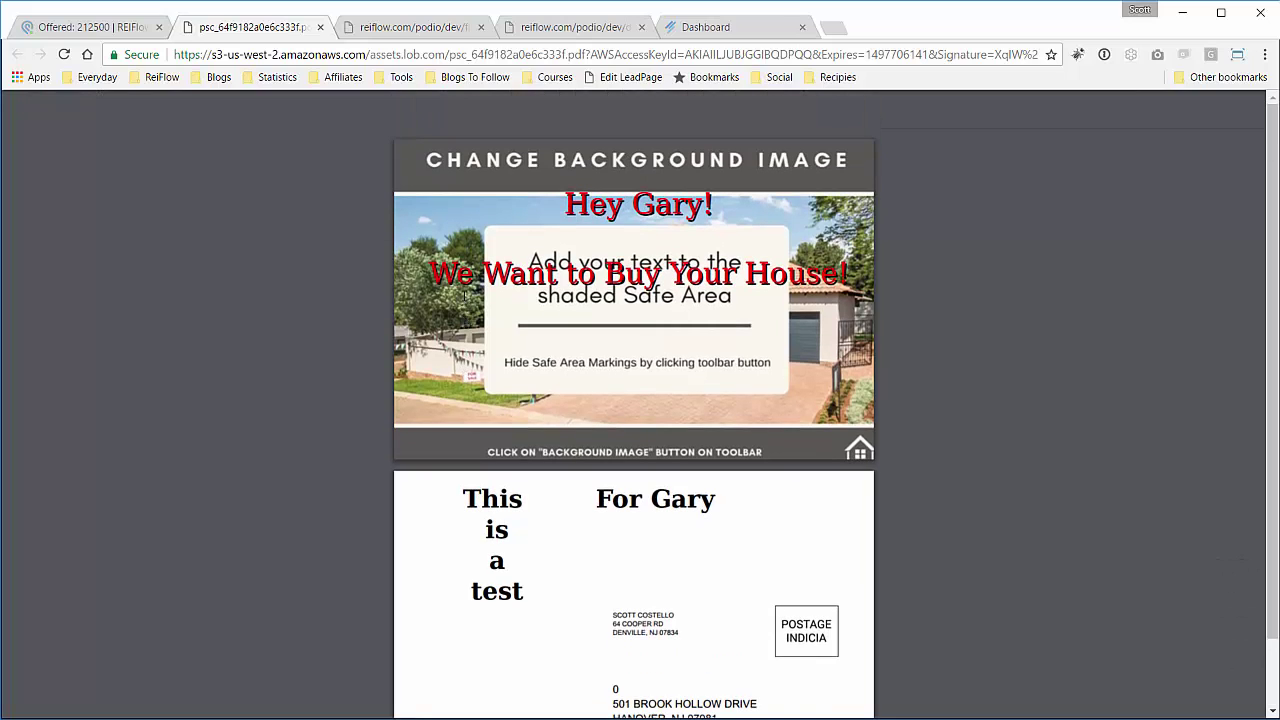